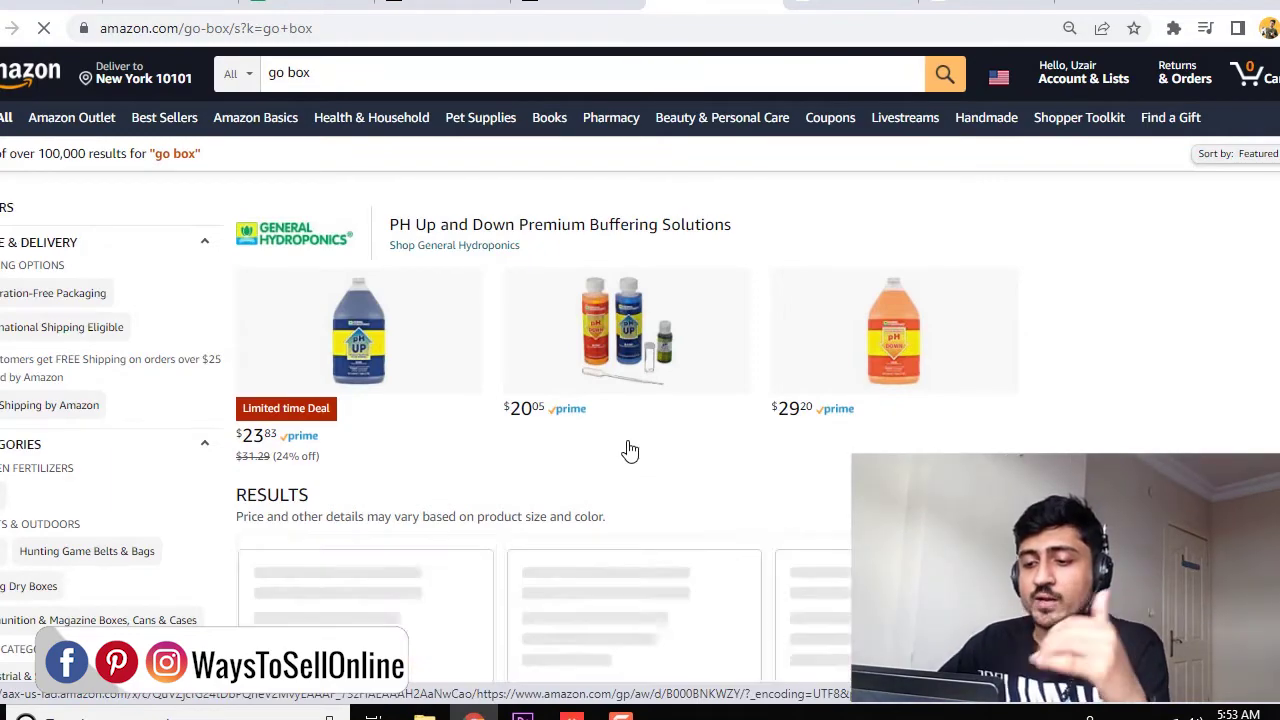
# Browse the "go box" search results and open the Amazon's Choice listing for 5x5 inch clamshell take-out containers.
pyautogui.scroll(-5, 630, 450)
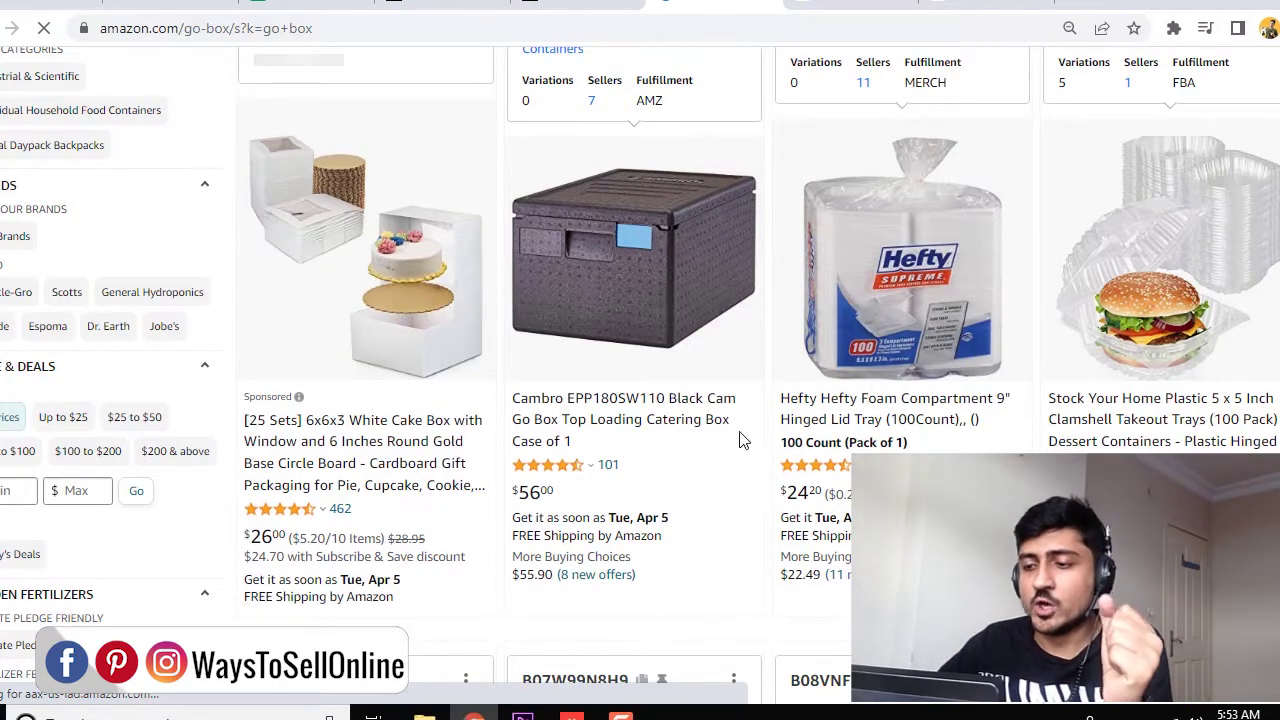
pyautogui.scroll(-1, 720, 434)
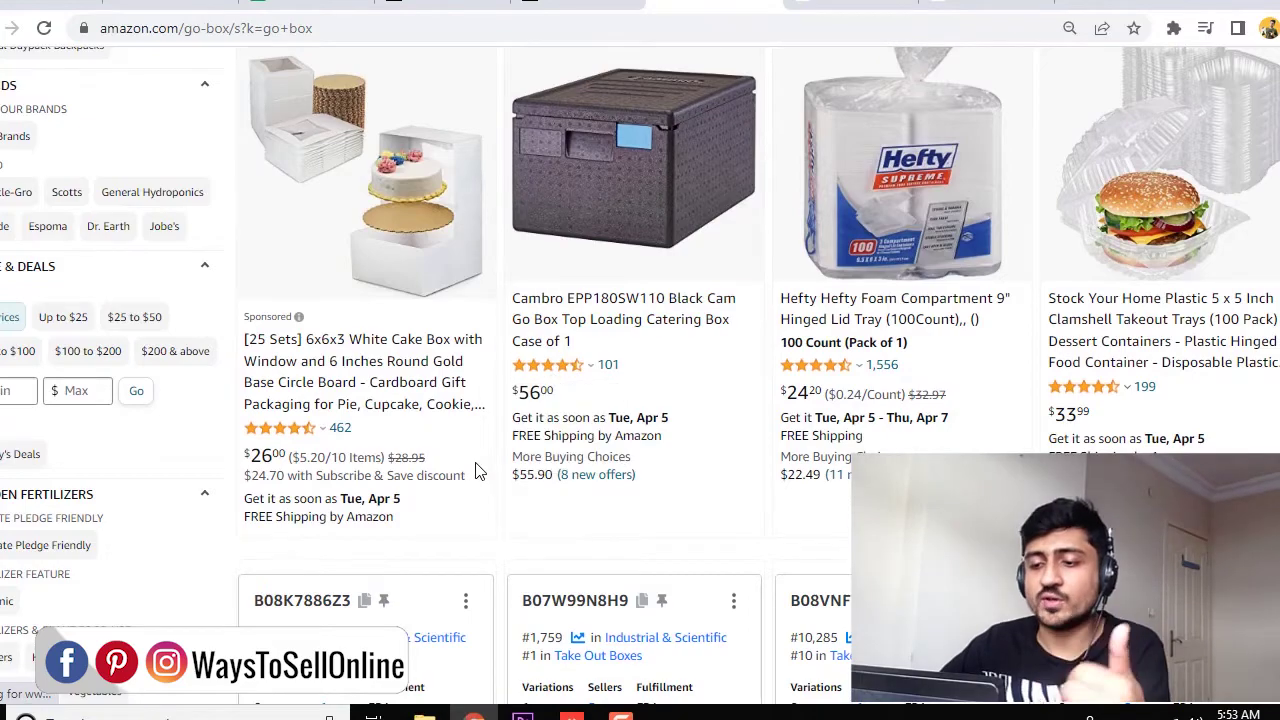
pyautogui.scroll(-8, 790, 370)
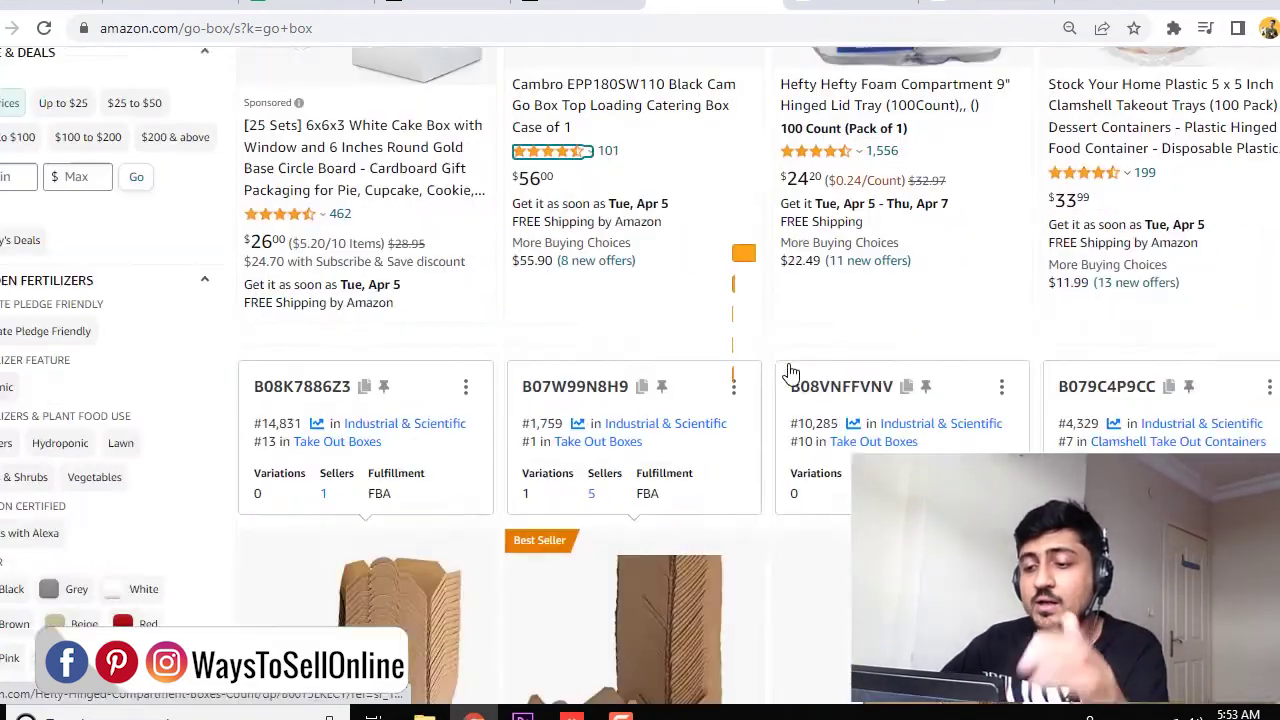
pyautogui.scroll(-3, 765, 385)
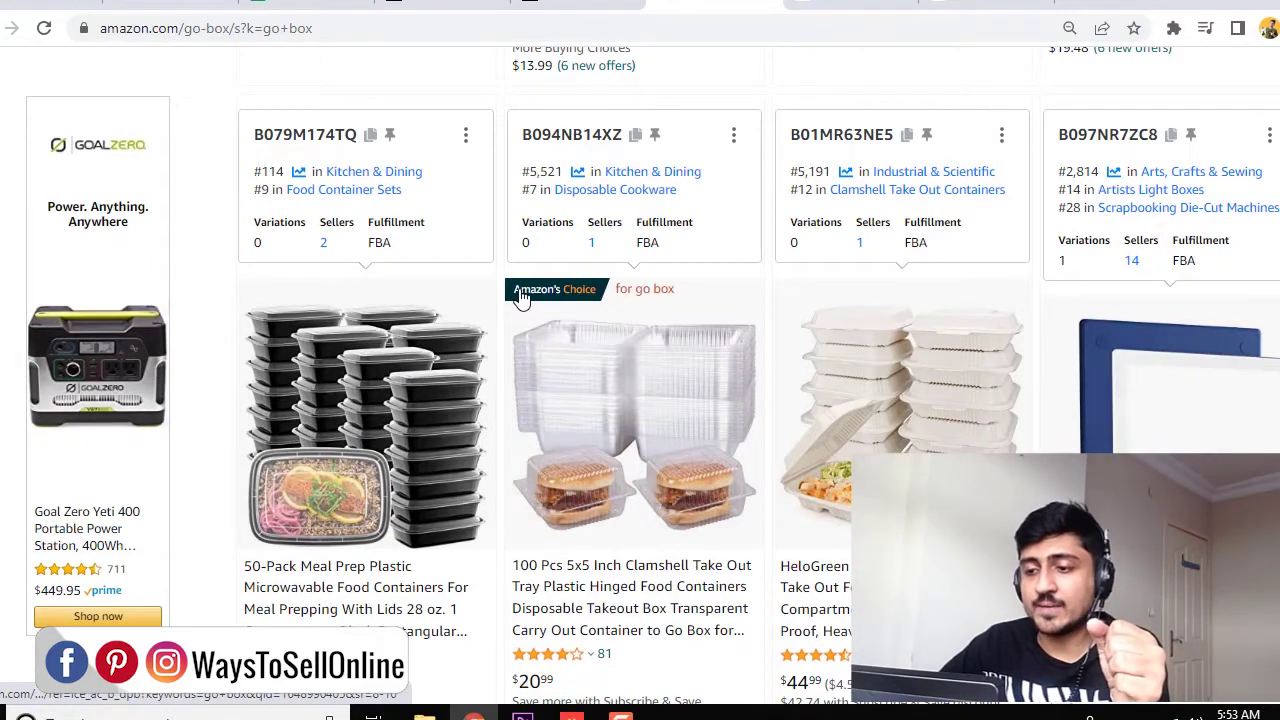
pyautogui.click(565, 289)
pyautogui.scroll(5, 822, 260)
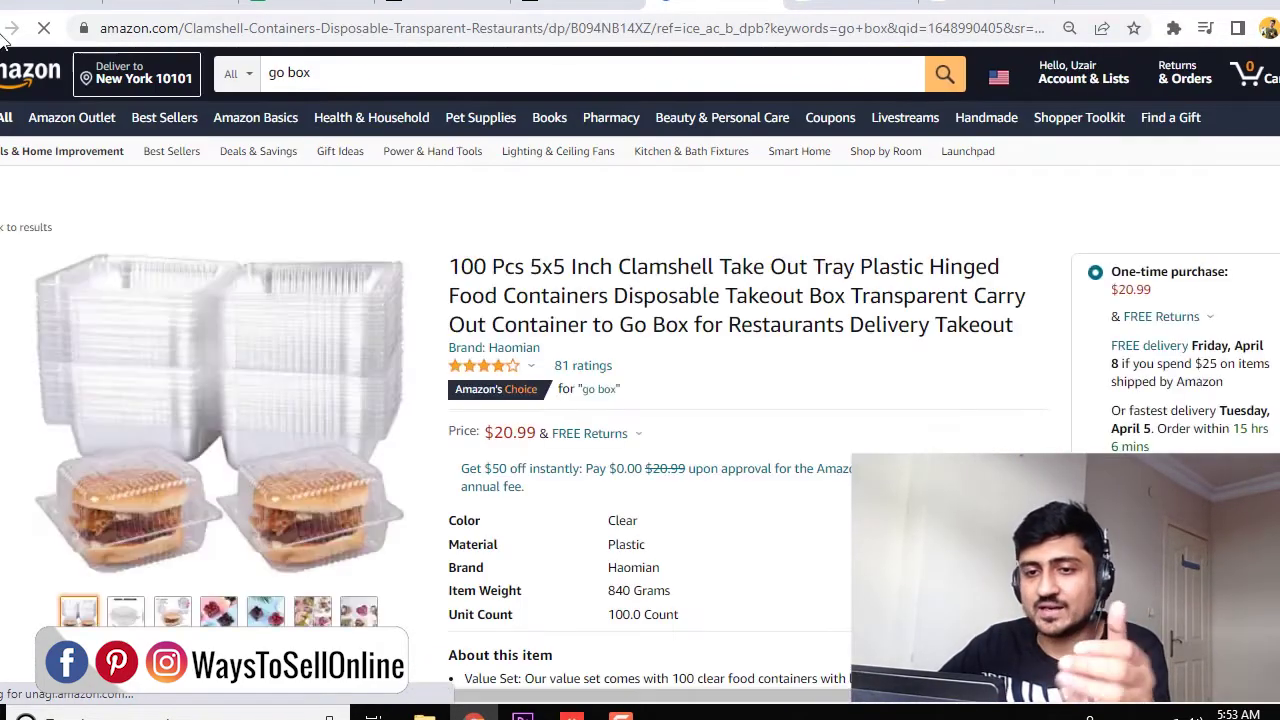
# Return to the "go box" results and examine the listings' badges, prices and sales ranks.
pyautogui.hotkey('alt', 'Left')
pyautogui.scroll(-3, 905, 295)
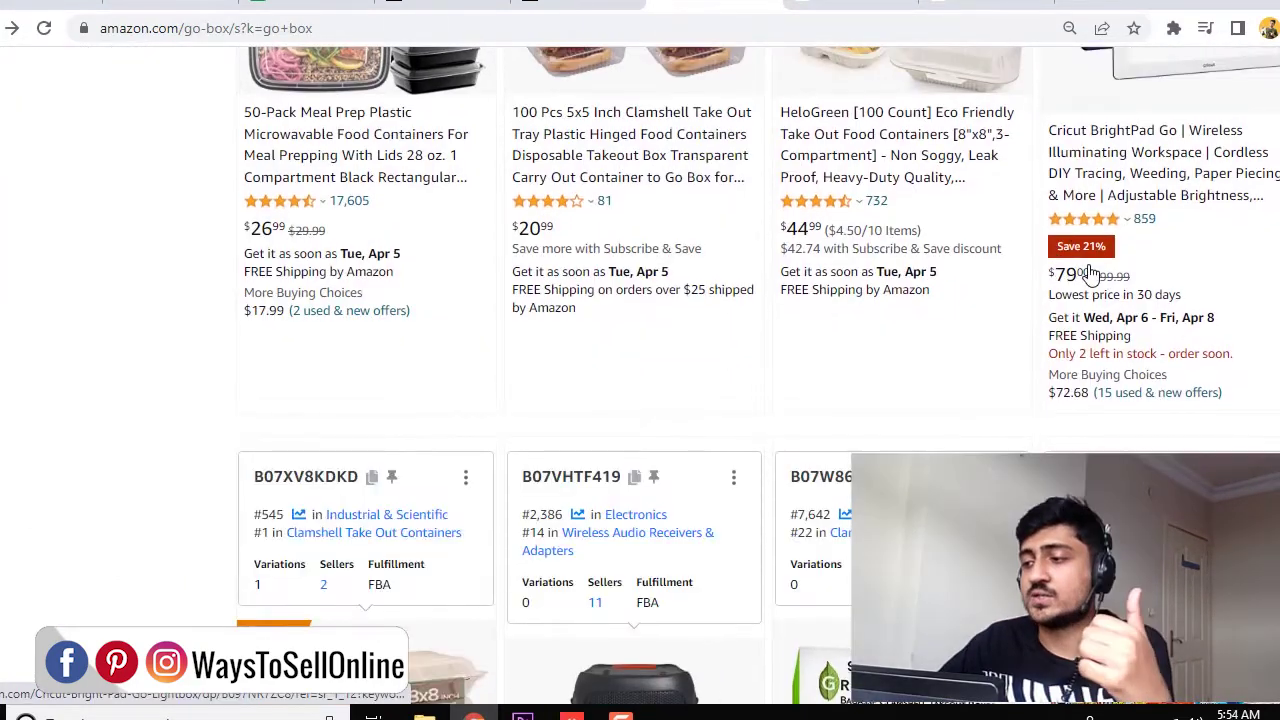
pyautogui.scroll(-10, 917, 322)
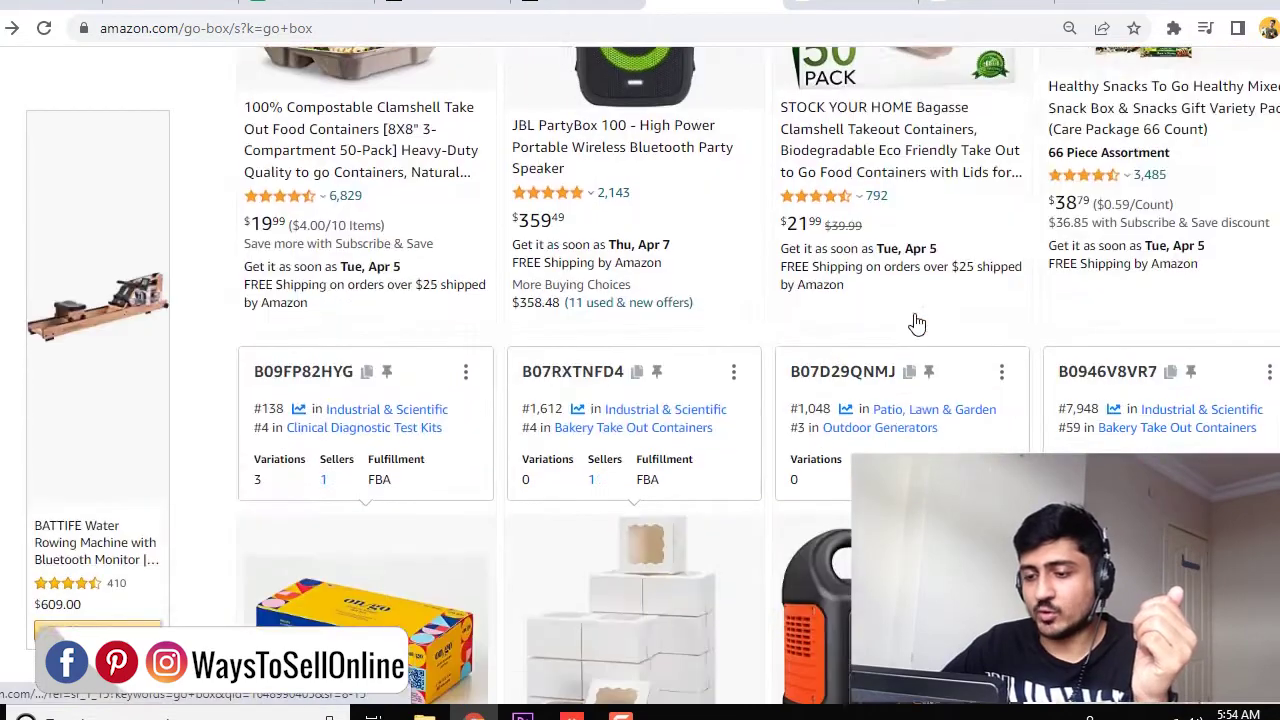
pyautogui.scroll(-3, 917, 322)
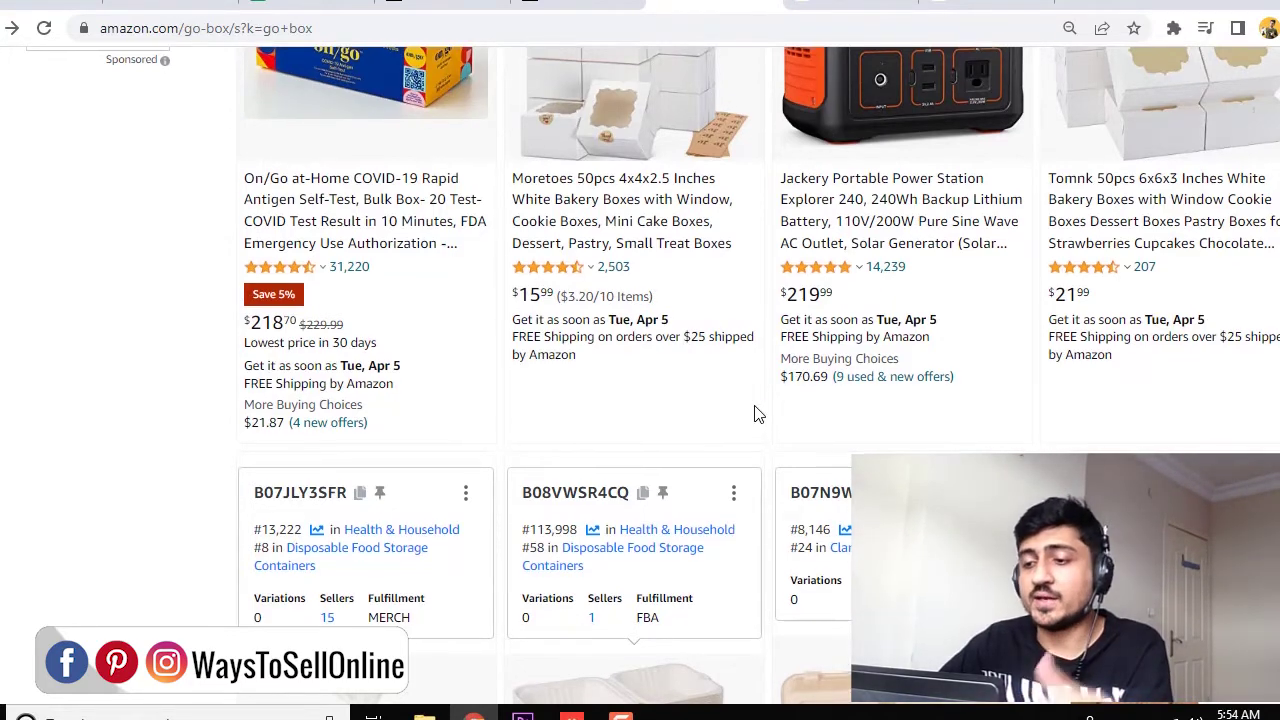
pyautogui.scroll(5, 756, 414)
pyautogui.scroll(5, 756, 414)
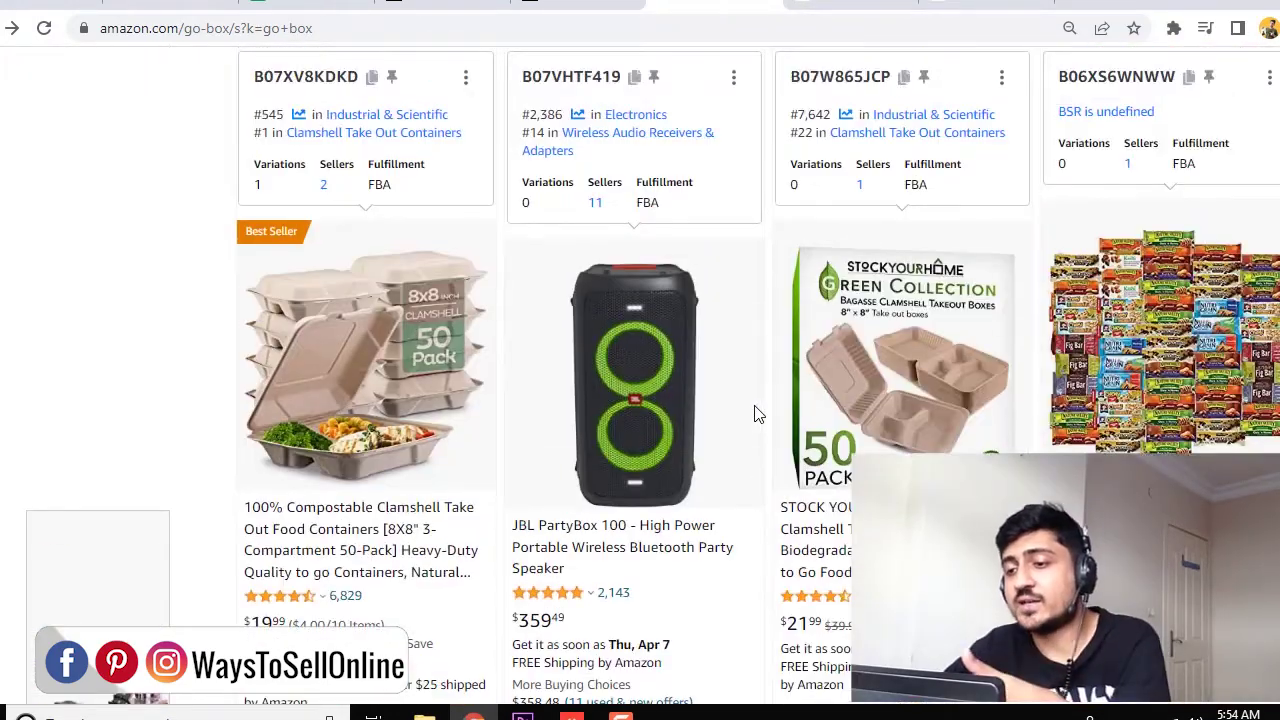
pyautogui.scroll(8, 745, 416)
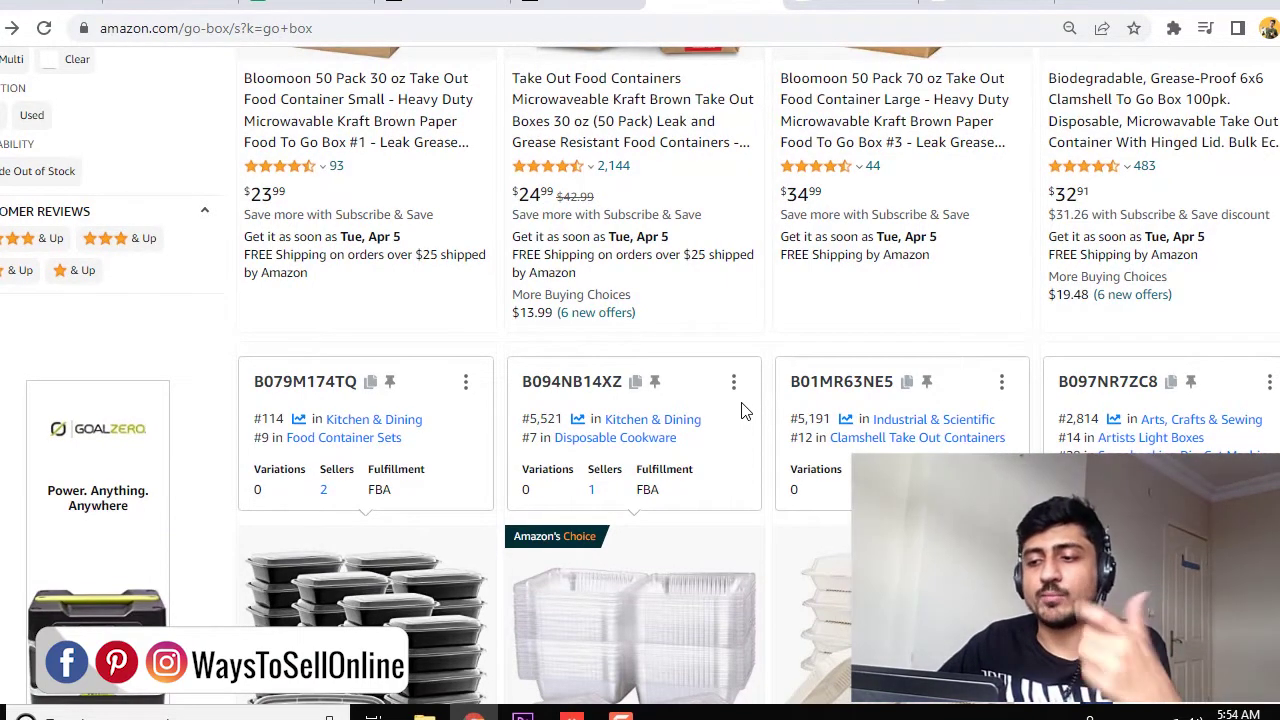
pyautogui.scroll(10, 743, 409)
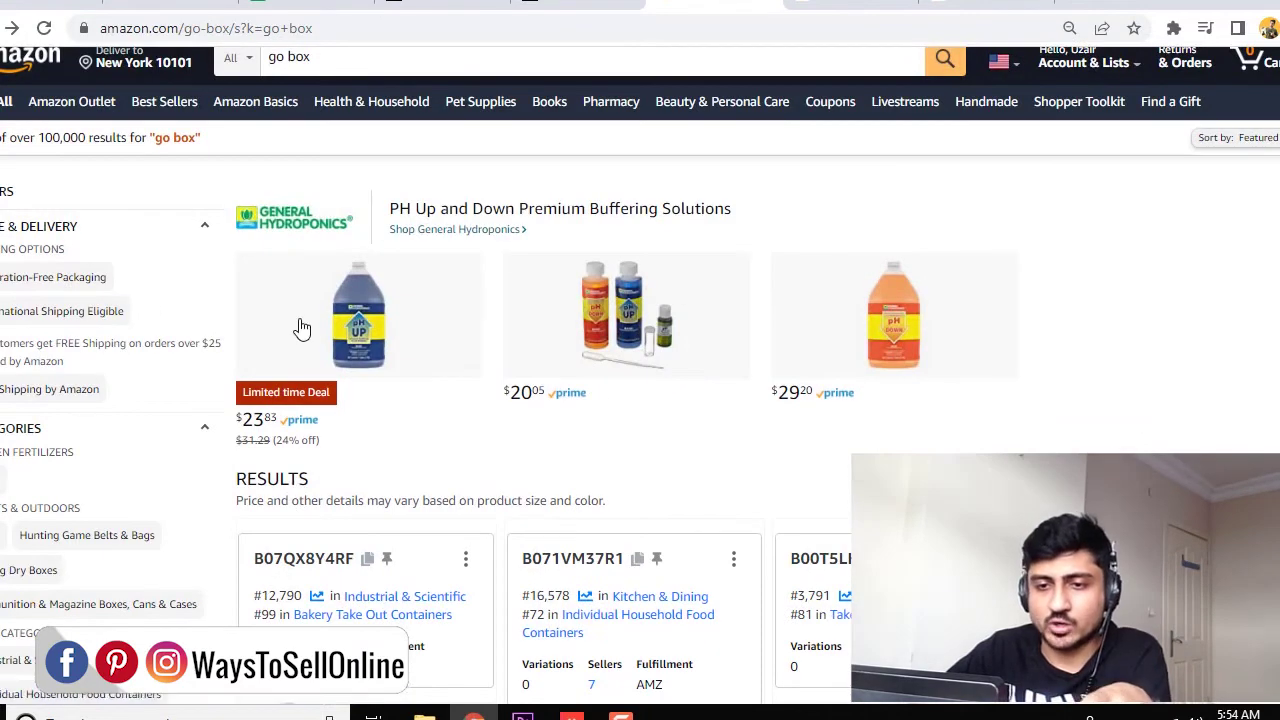
# Filter the "go box" search results to show only Today's Deals.
pyautogui.scroll(-5, 301, 329)
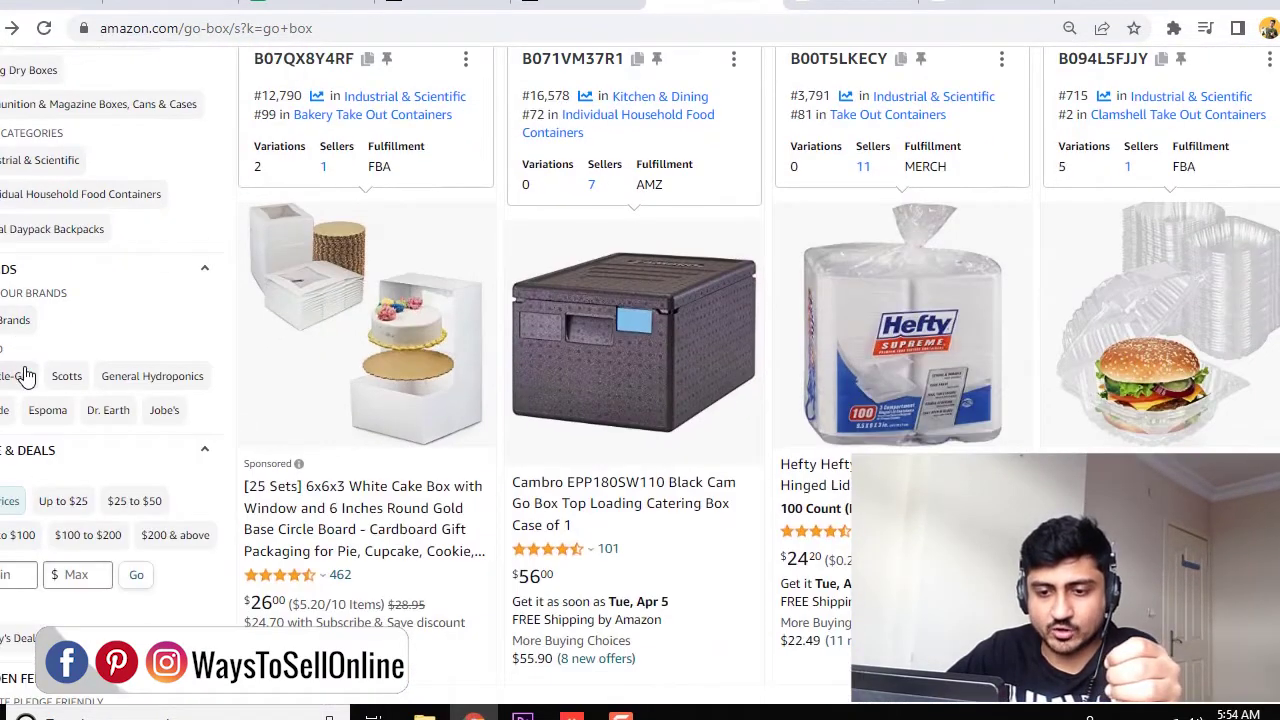
pyautogui.scroll(-1, 22, 410)
pyautogui.click(10, 541)
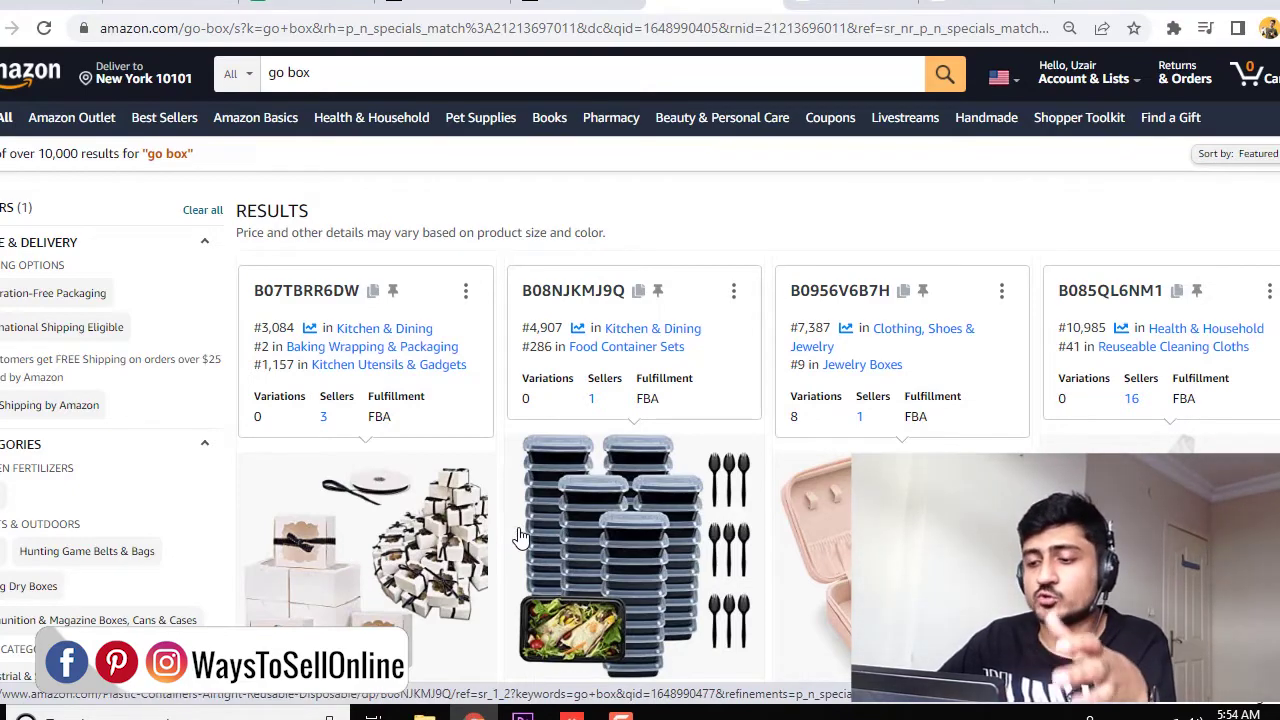
# Examine the Today's Deals results for limited time deal badges, discounted prices and coupons on each product.
pyautogui.scroll(-3, 523, 534)
pyautogui.scroll(-3, 566, 517)
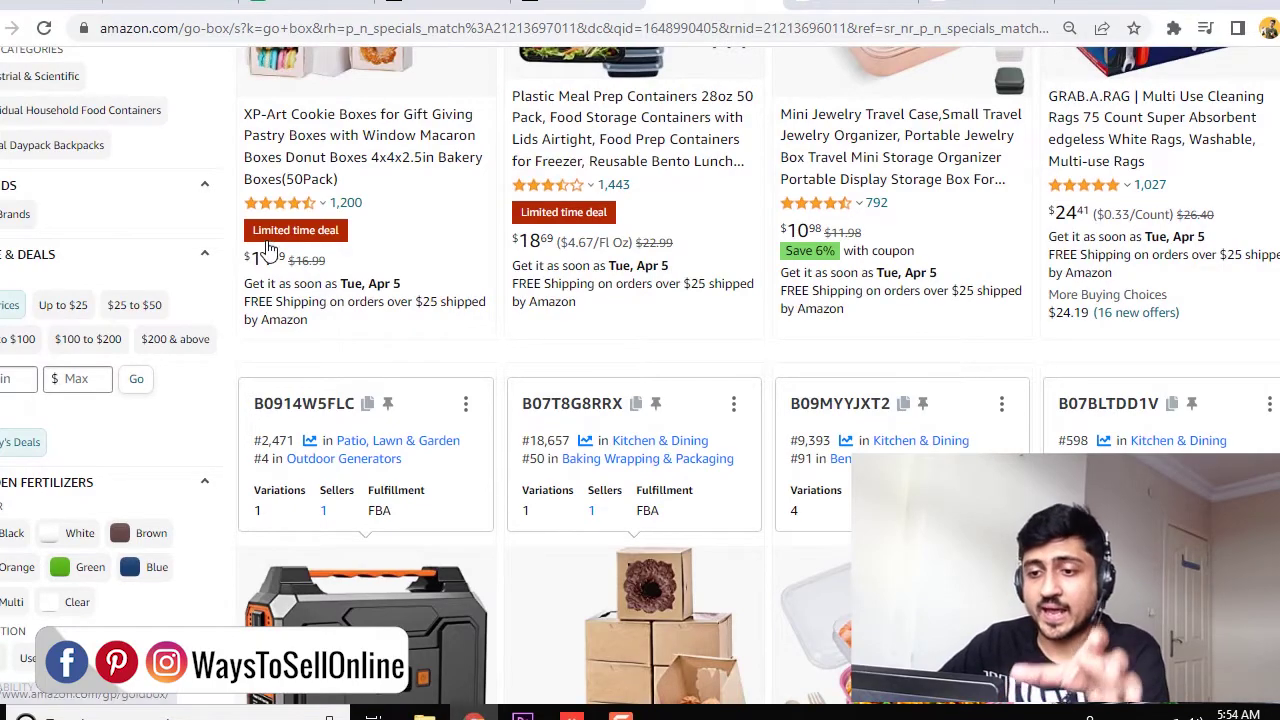
pyautogui.scroll(-5, 620, 250)
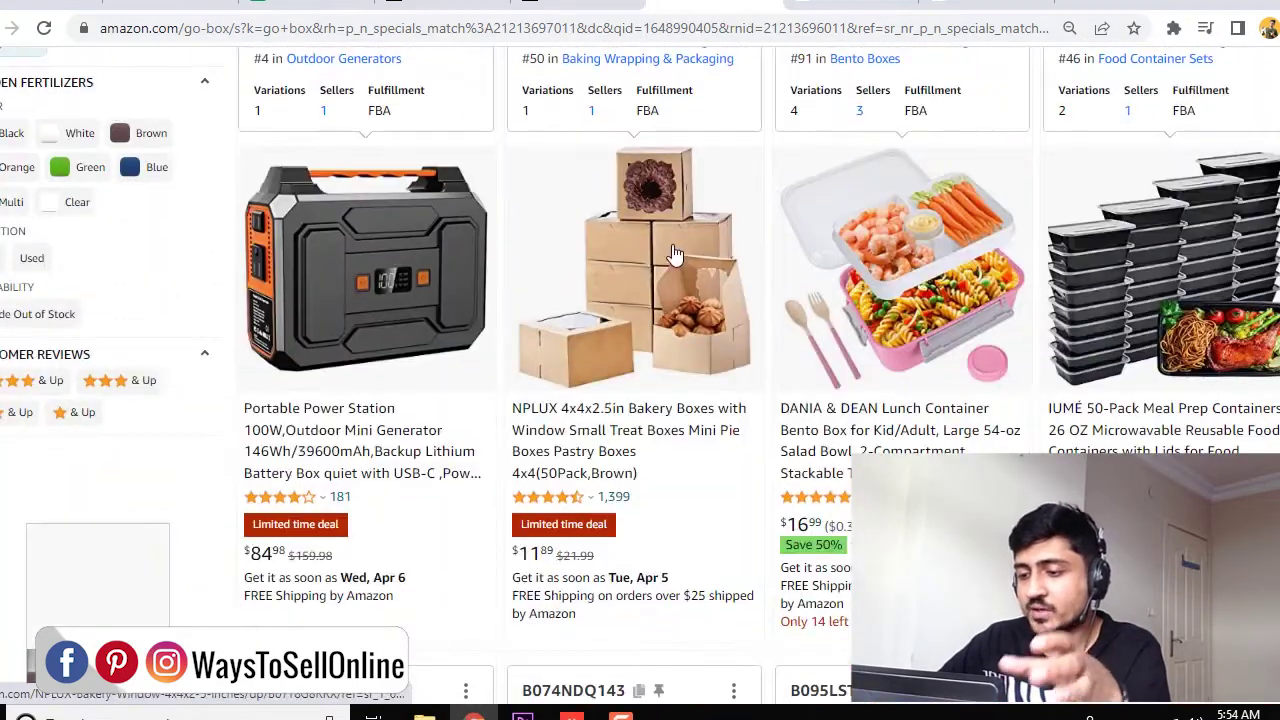
pyautogui.scroll(-5, 728, 283)
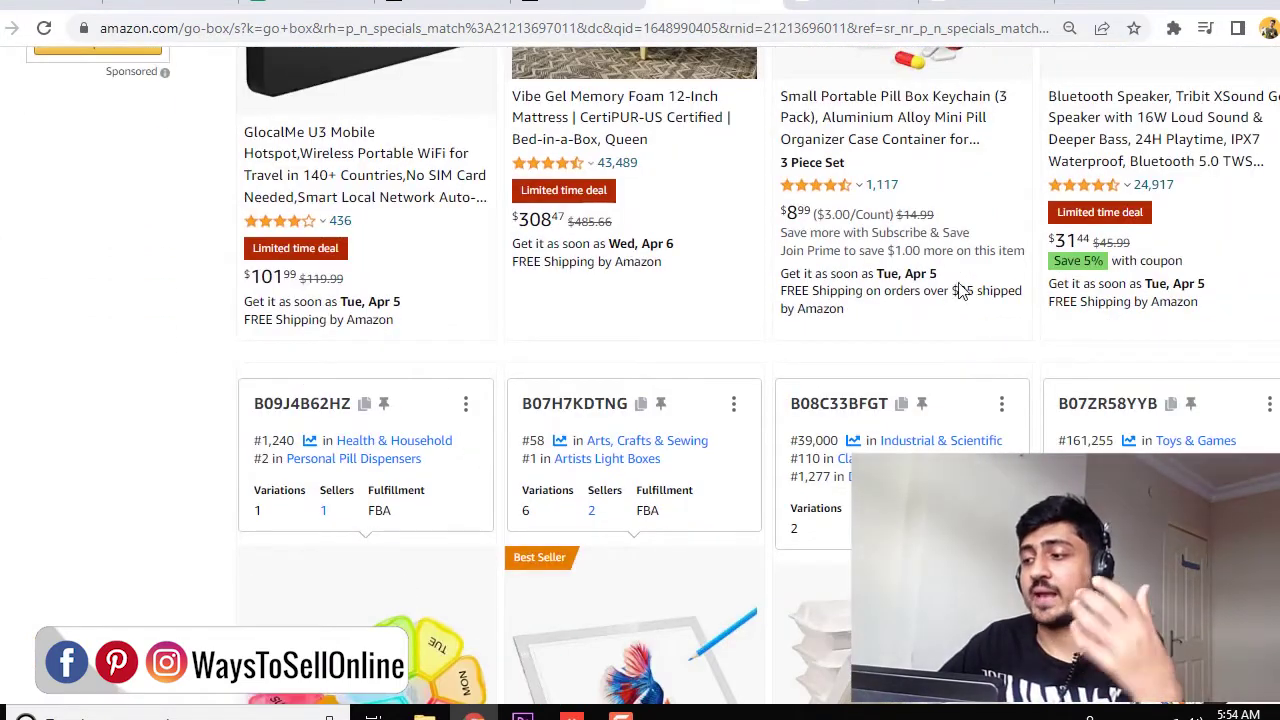
pyautogui.scroll(2, 1165, 233)
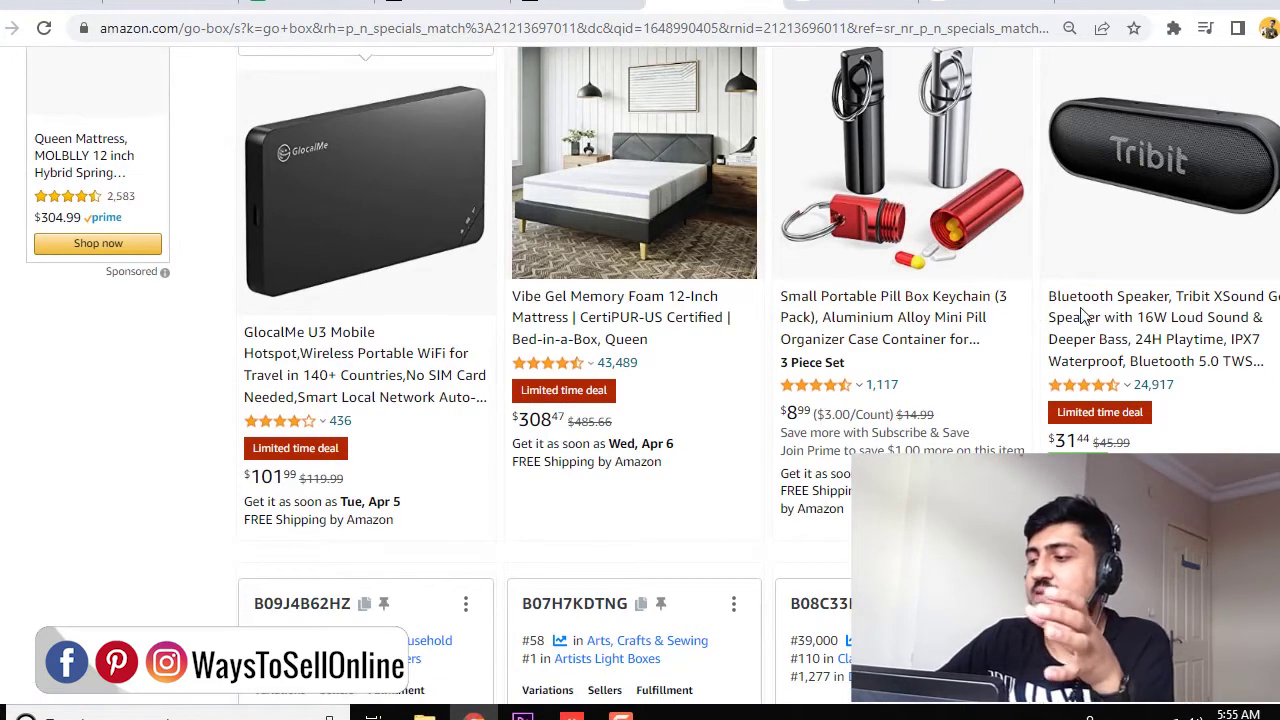
pyautogui.scroll(1, 1150, 310)
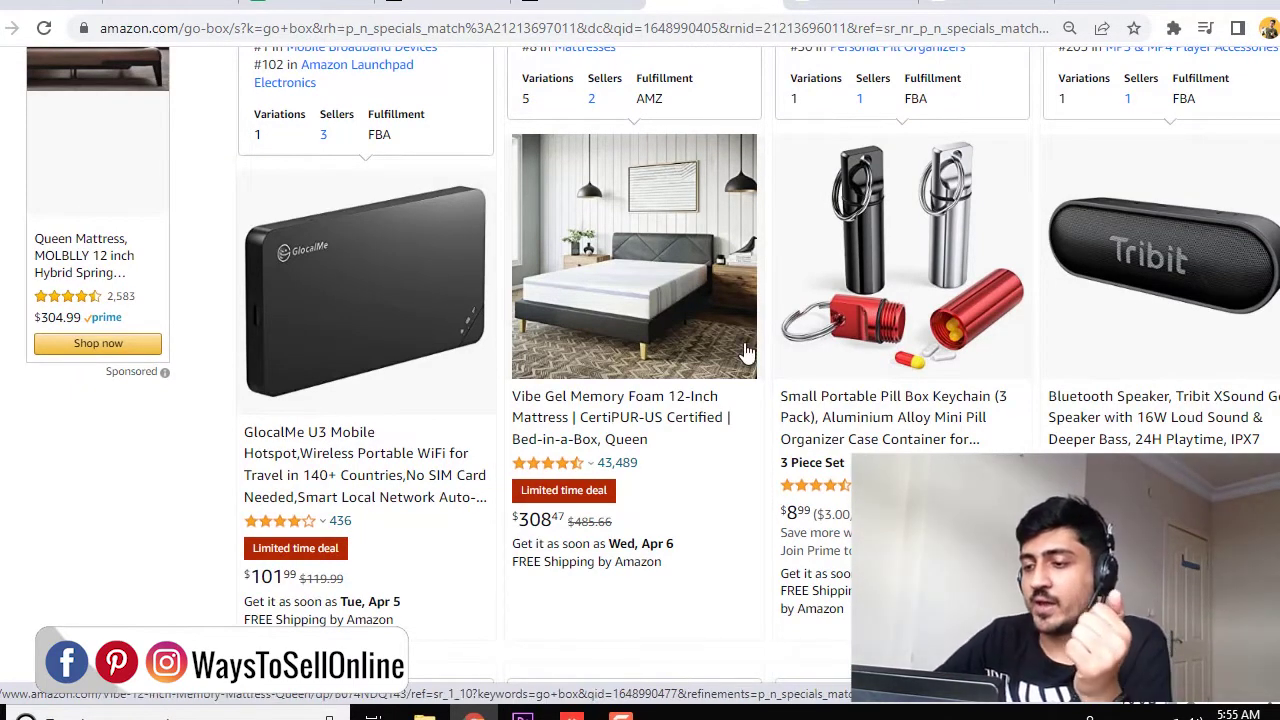
pyautogui.scroll(6, 748, 300)
pyautogui.scroll(10, 745, 352)
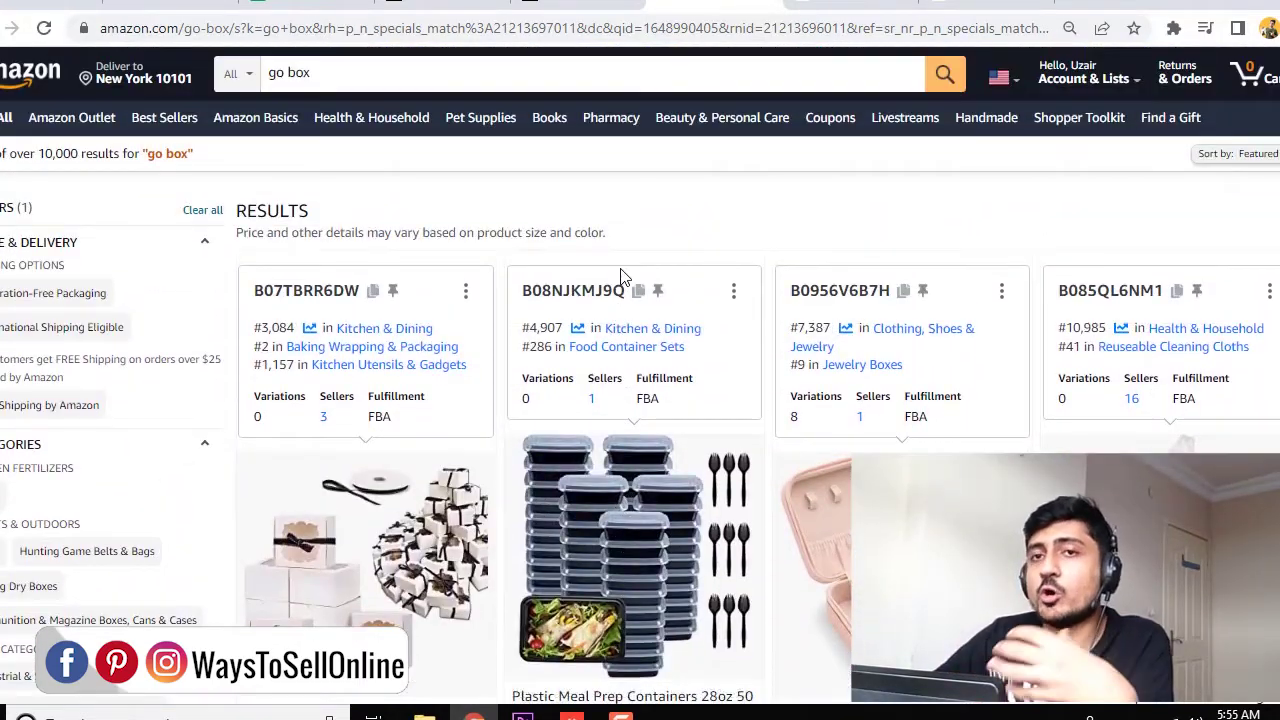
pyautogui.scroll(-3, 624, 270)
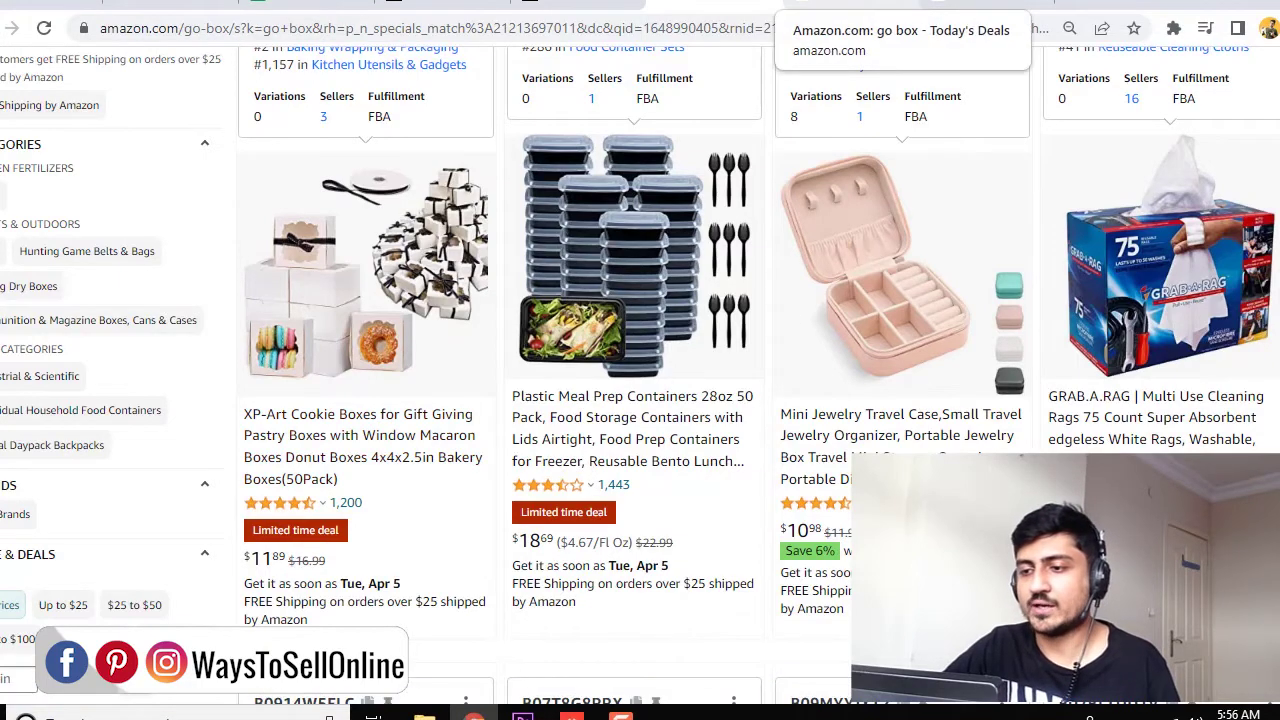
# Switch to the other "go box - Today's Deals" page and search Amazon for "cookis boxes for gift giving pastries".
pyautogui.click(860, 8)
pyautogui.scroll(3, 572, 104)
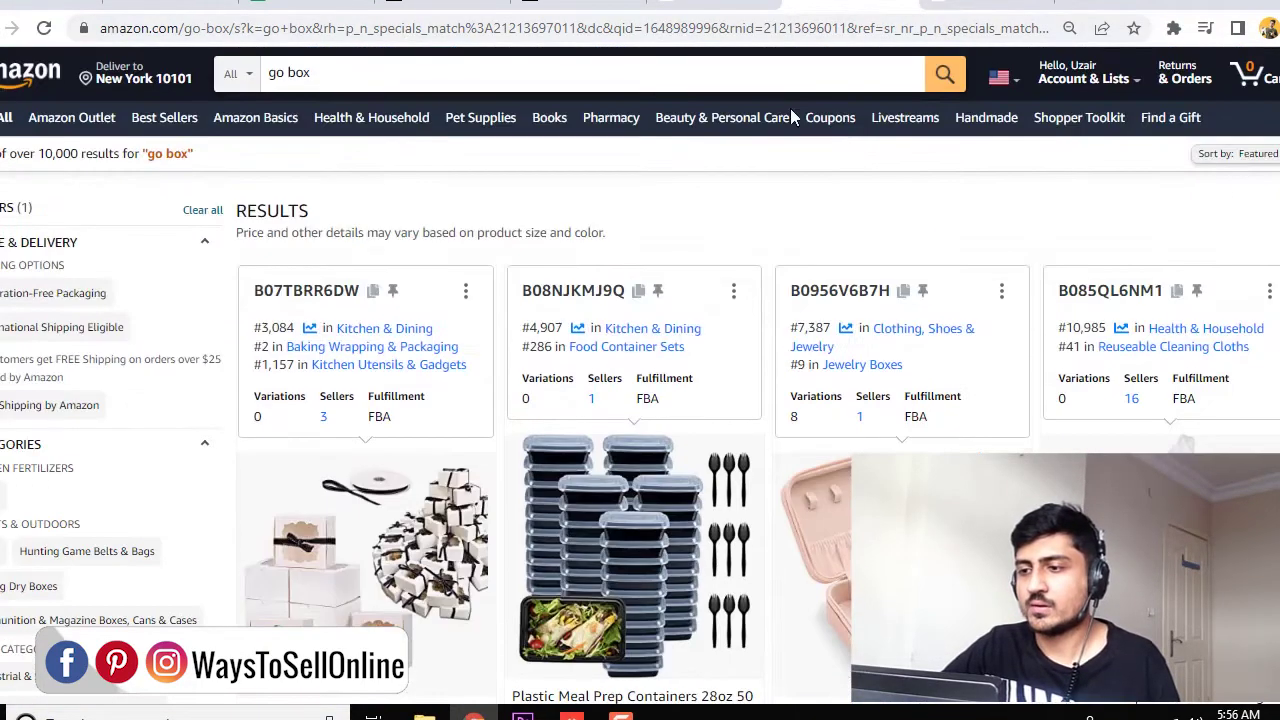
pyautogui.doubleClick(373, 85)
pyautogui.click(373, 85)
pyautogui.write('coo')
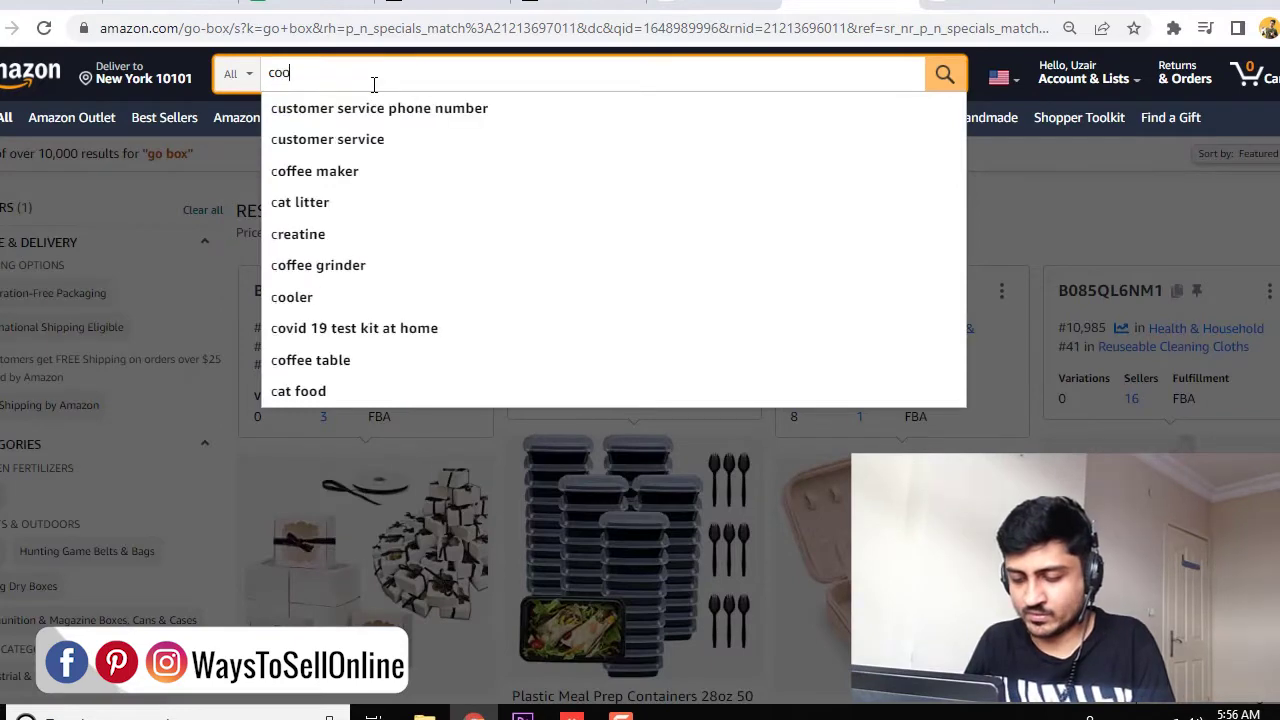
pyautogui.write('kis boxes for')
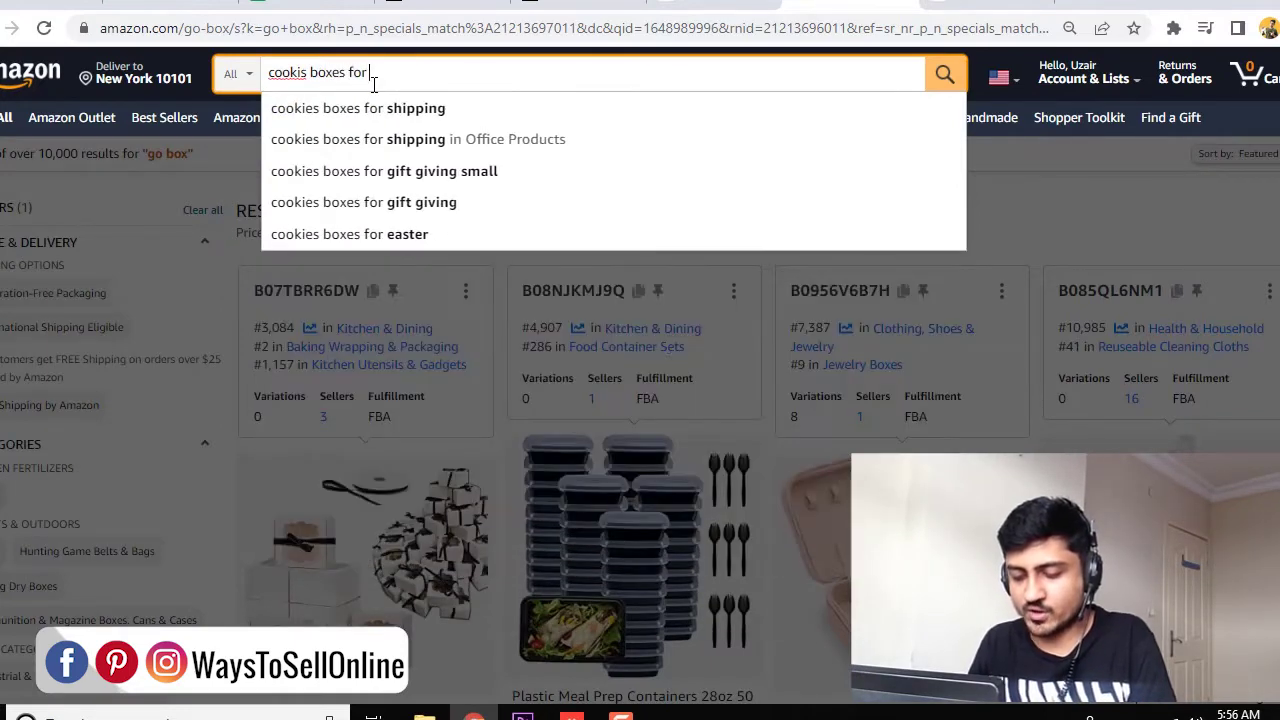
pyautogui.write(' gift giving pastries')
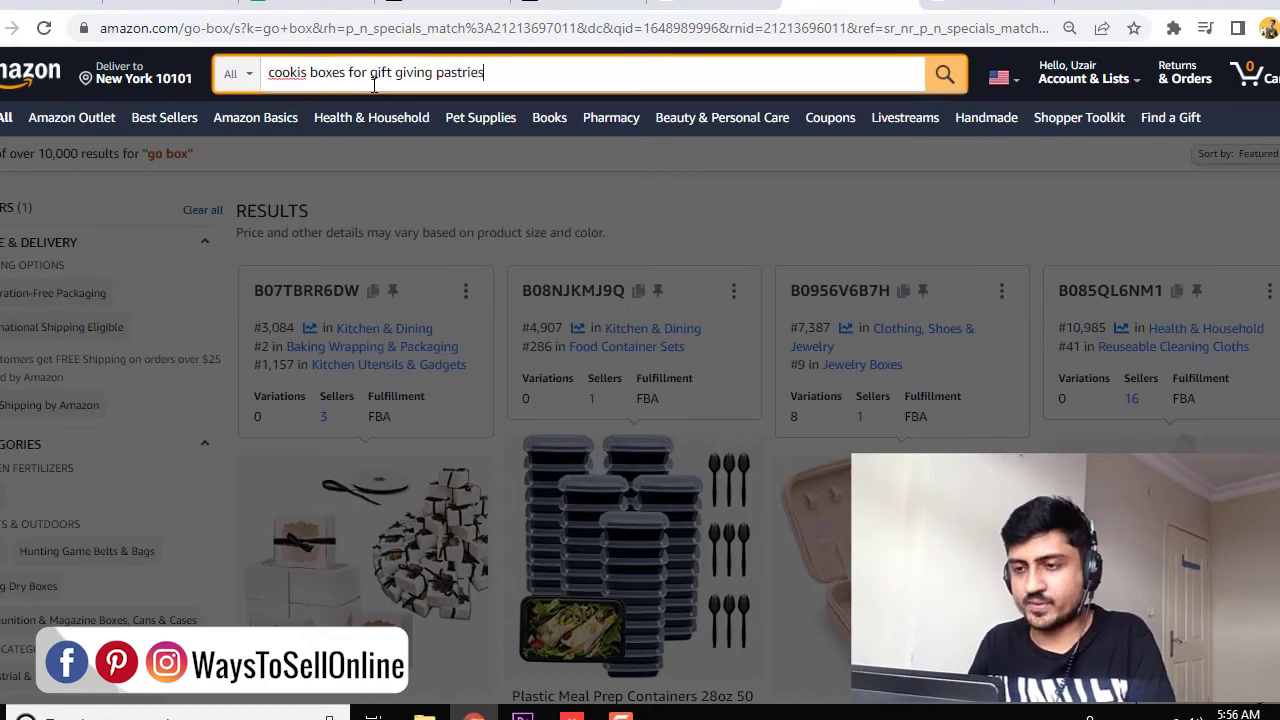
pyautogui.press('Return')
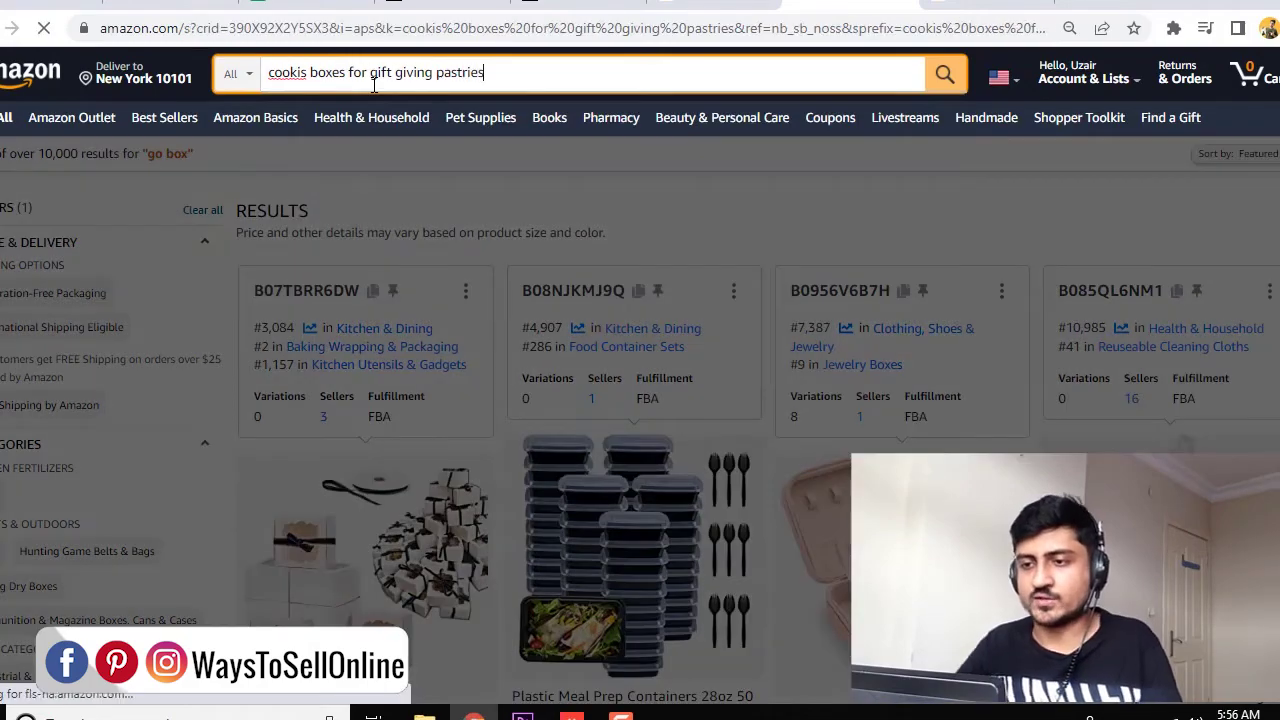
# Examine the cookie box results, comparing the XP-Art limited time deal listing with the competing products around it.
pyautogui.scroll(-9, 707, 319)
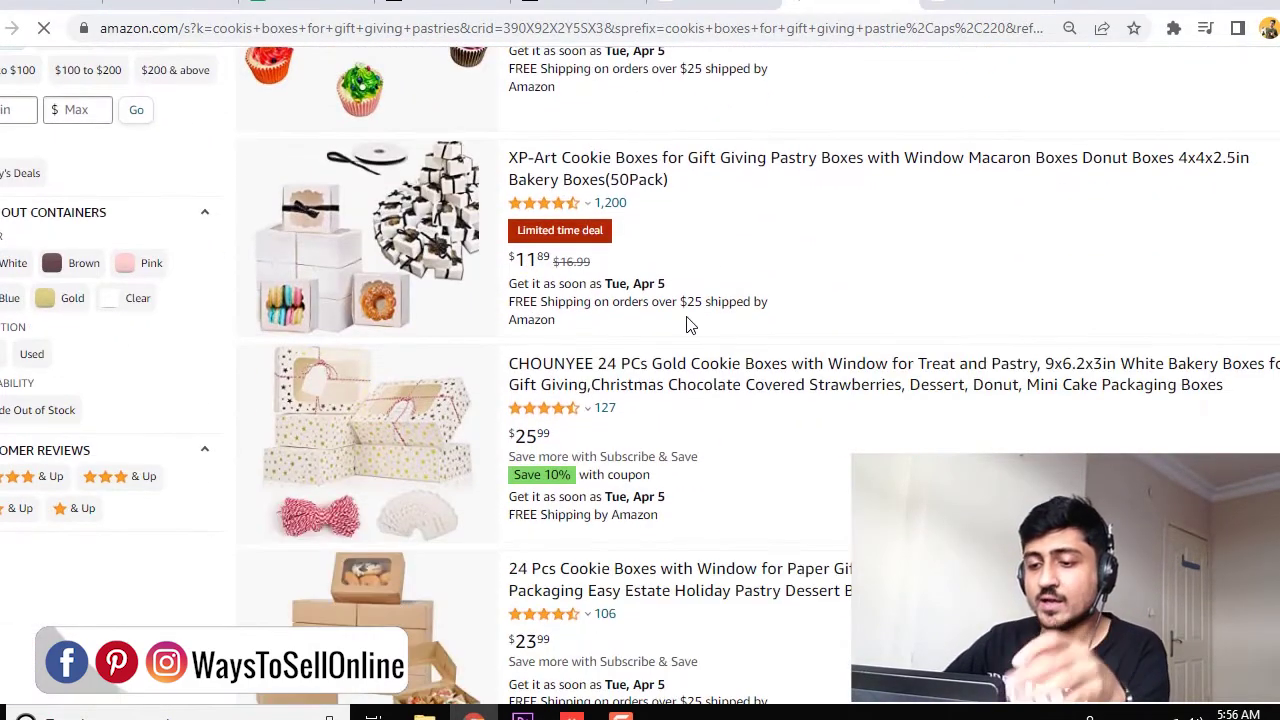
pyautogui.scroll(-10, 580, 300)
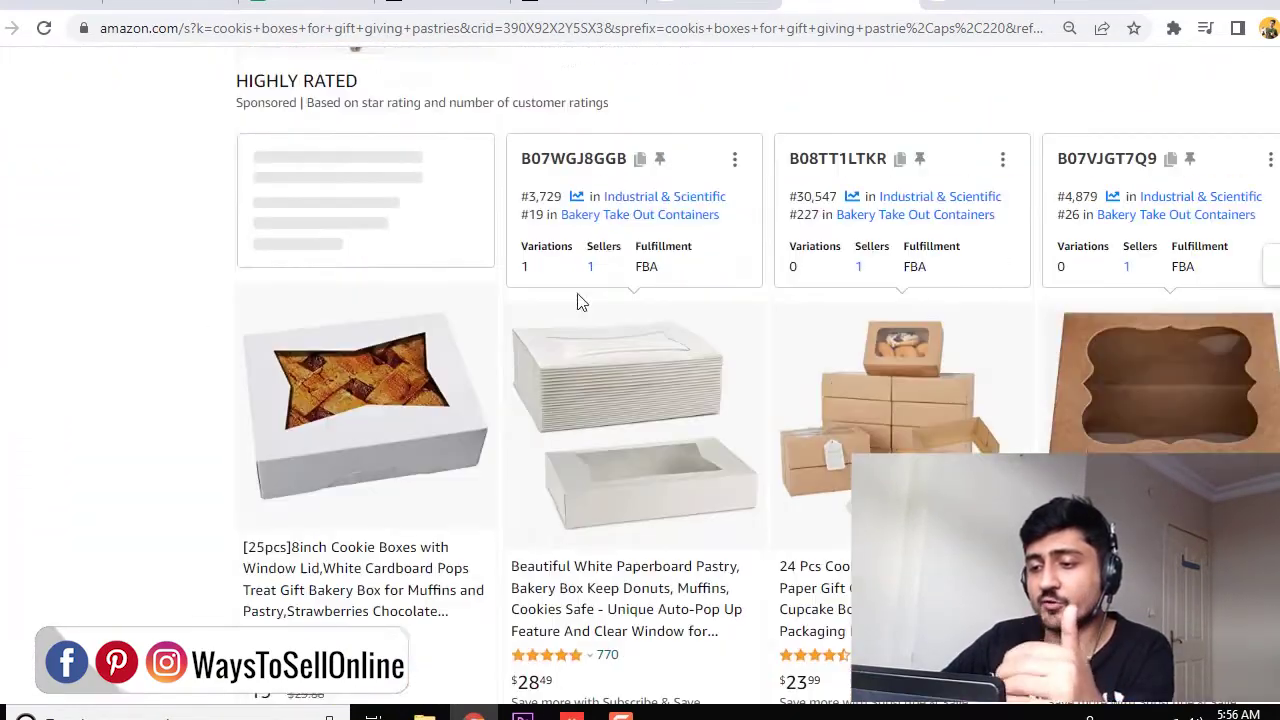
pyautogui.scroll(8, 640, 340)
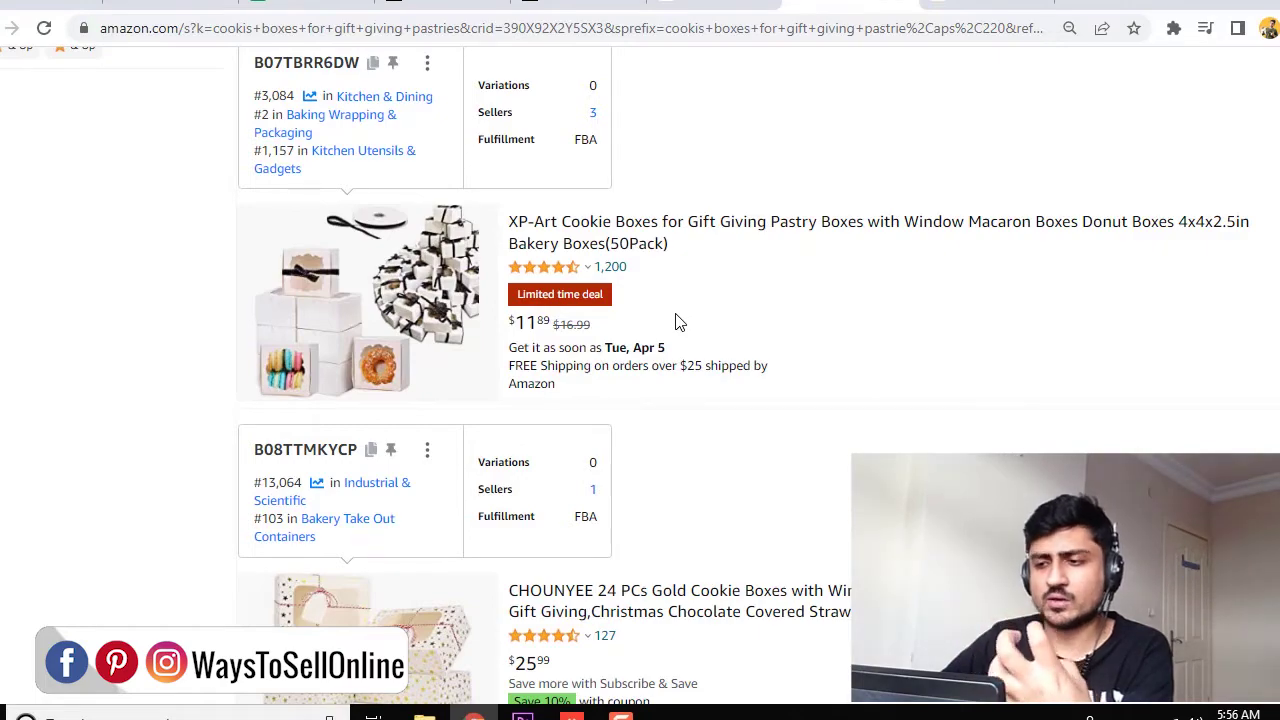
pyautogui.scroll(-4, 676, 322)
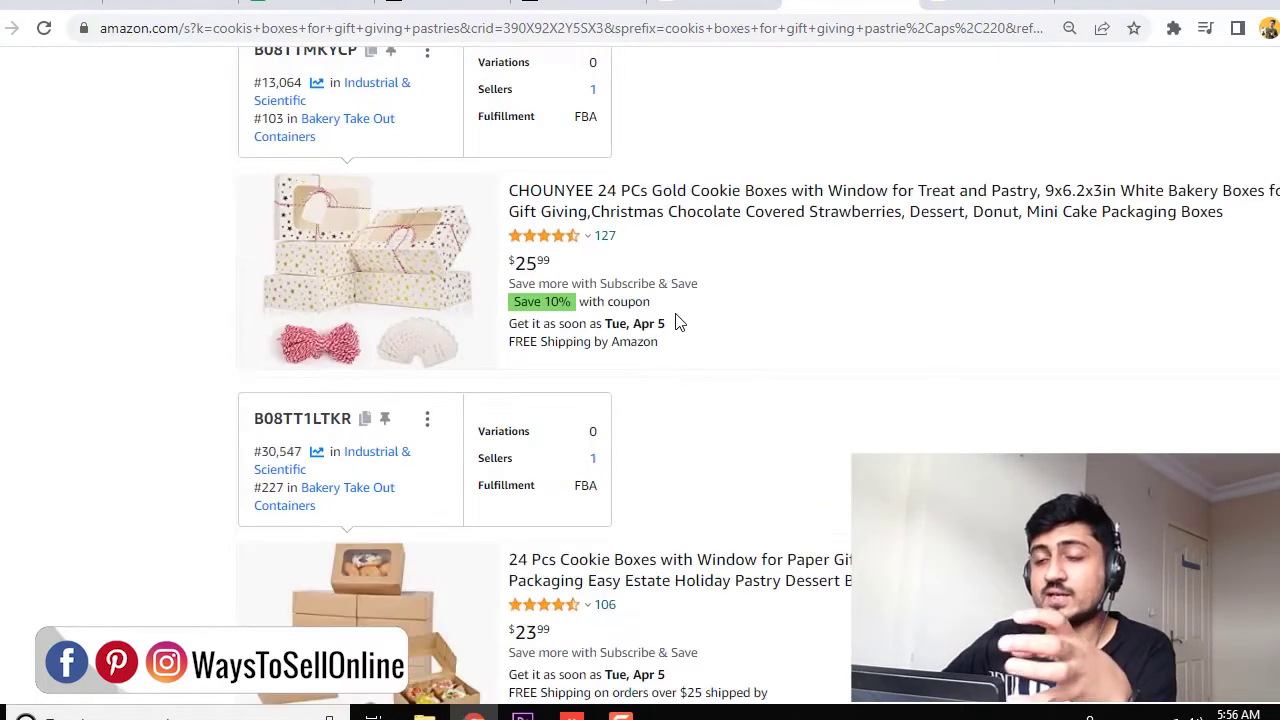
pyautogui.press('Home')
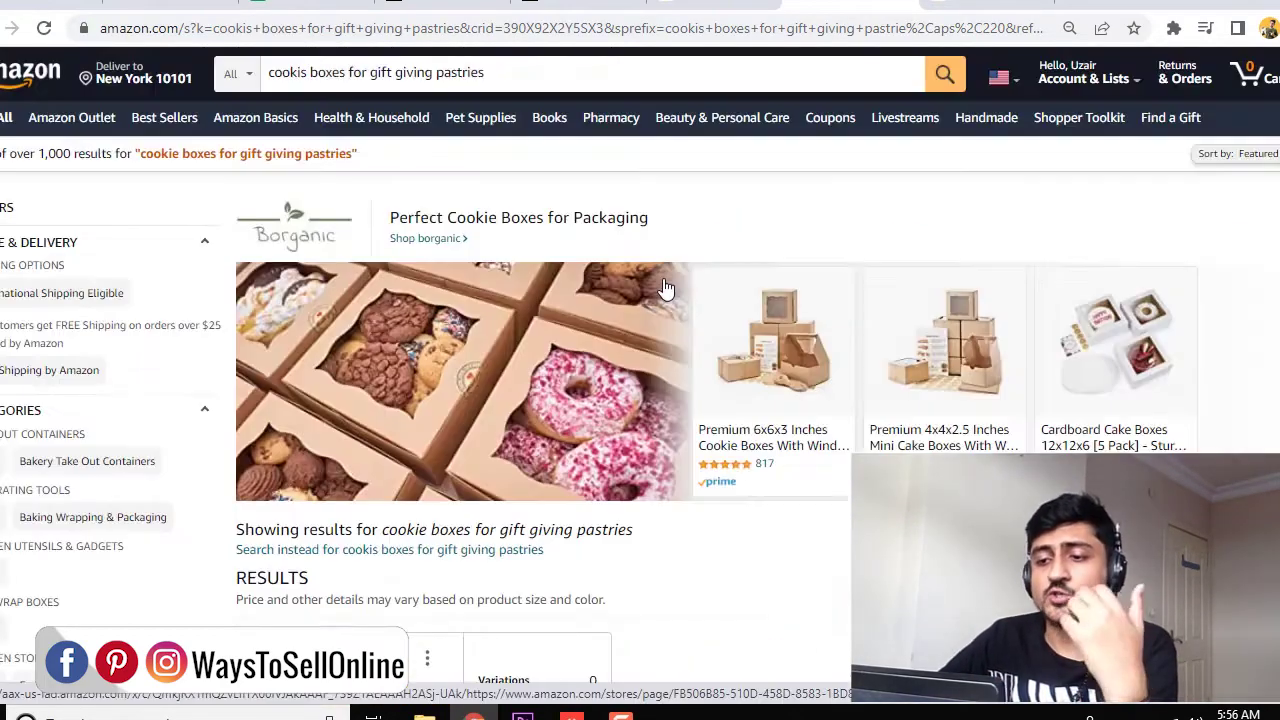
pyautogui.scroll(-3, 663, 287)
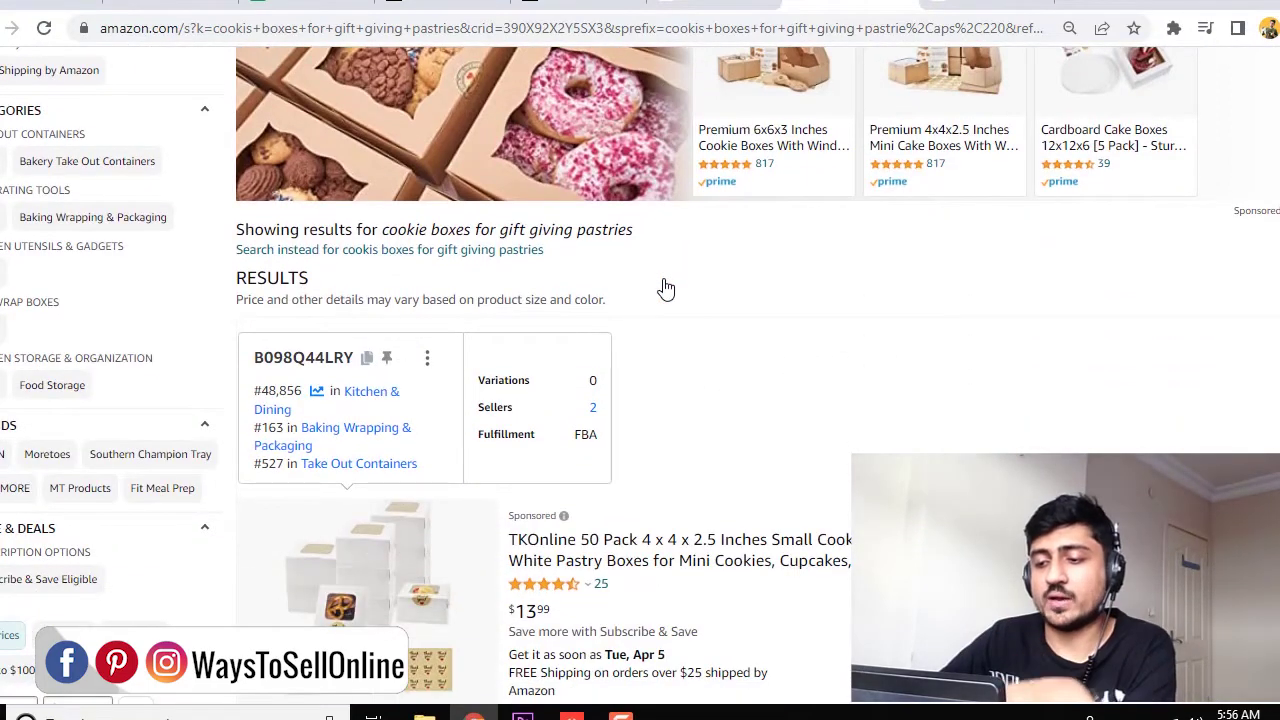
pyautogui.scroll(3, 666, 288)
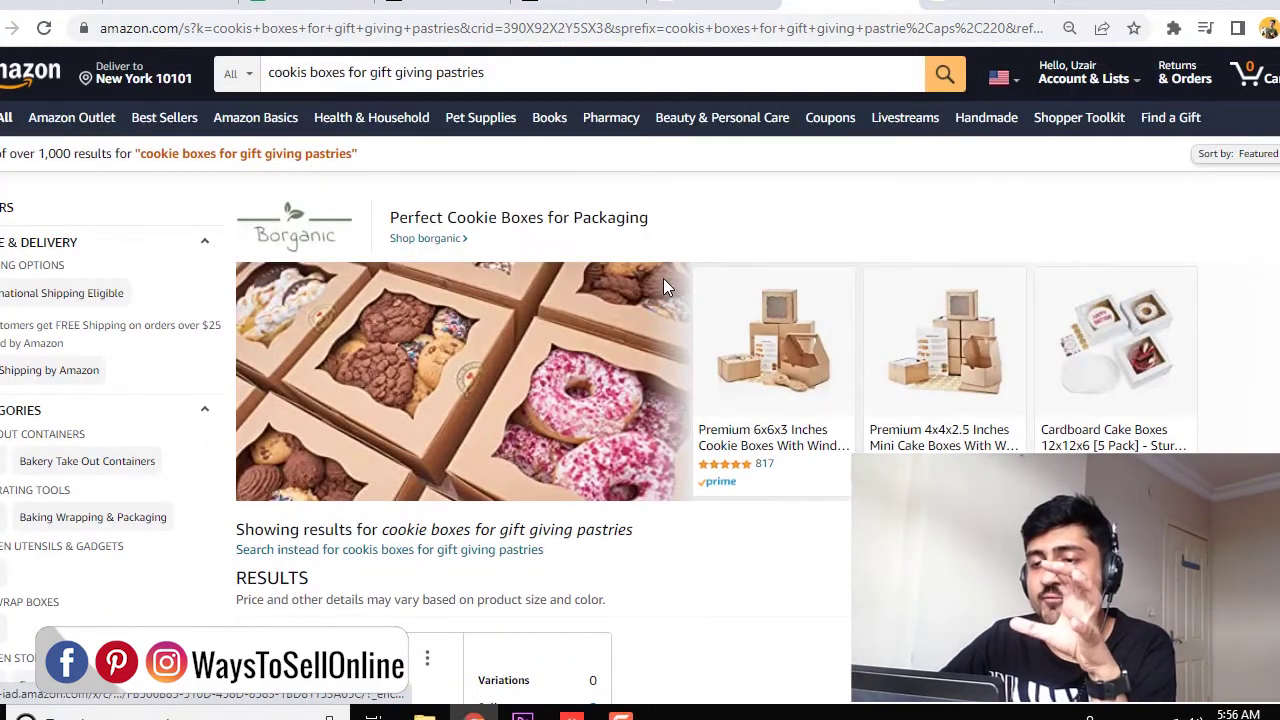
pyautogui.scroll(-2, 665, 287)
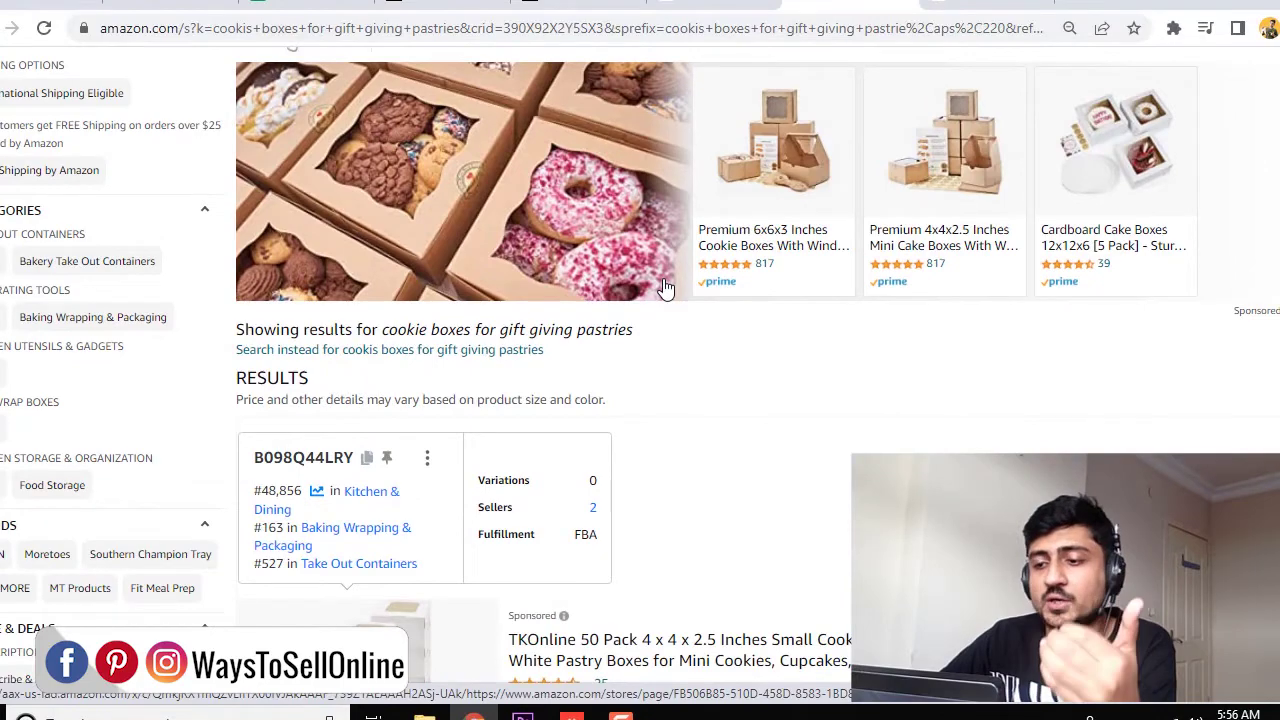
pyautogui.scroll(-15, 664, 284)
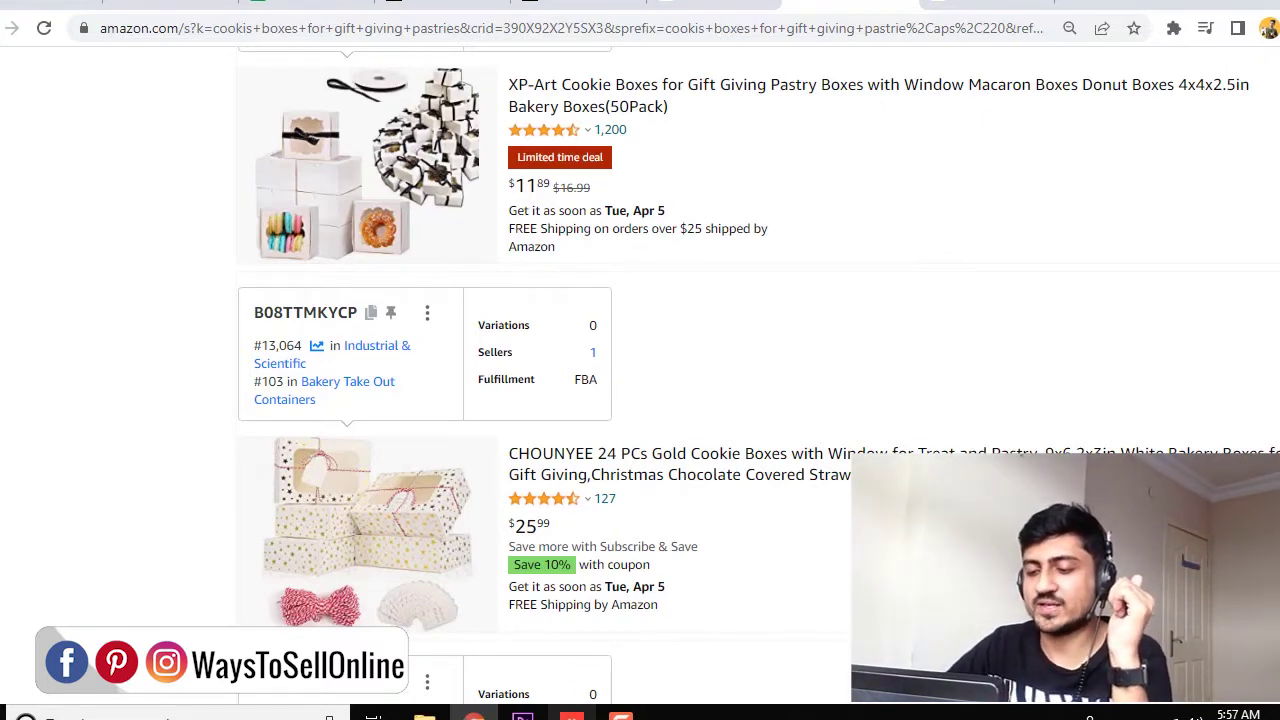
# Switch to the Seller Central browser window, go to the advertising Deals page and start creating a new deal.
pyautogui.click(571, 716)
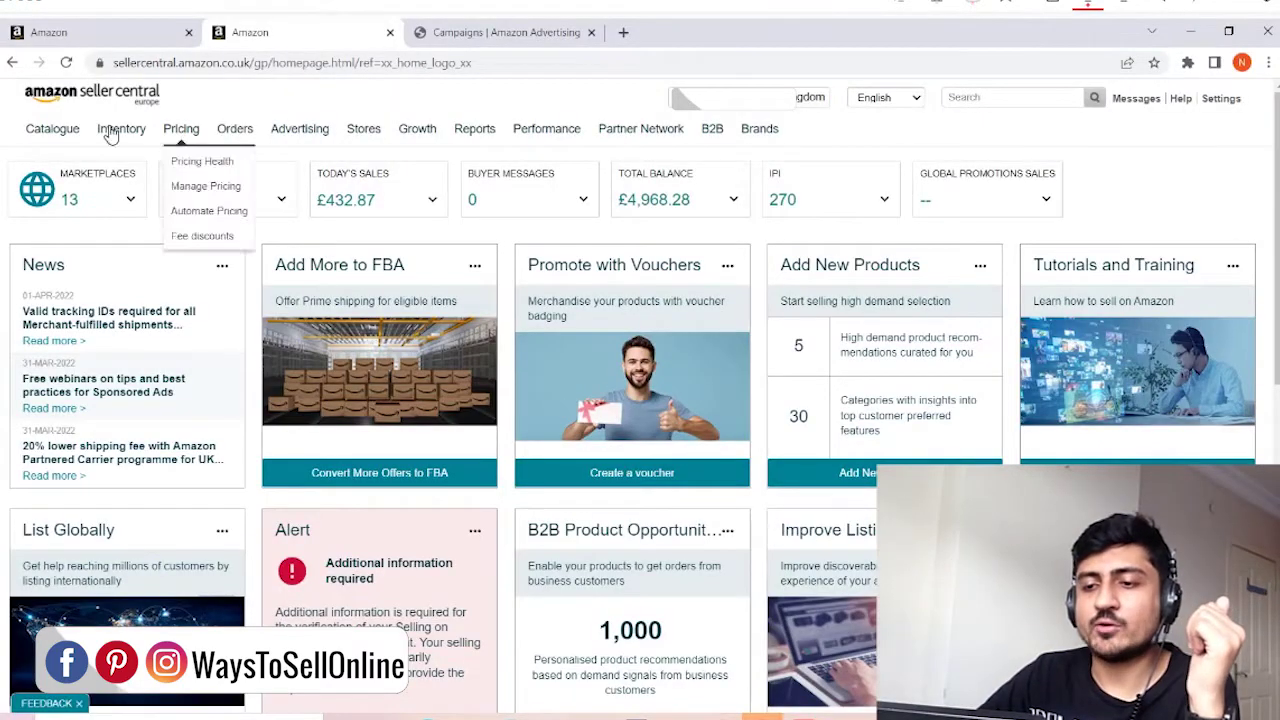
pyautogui.moveTo(299, 140)
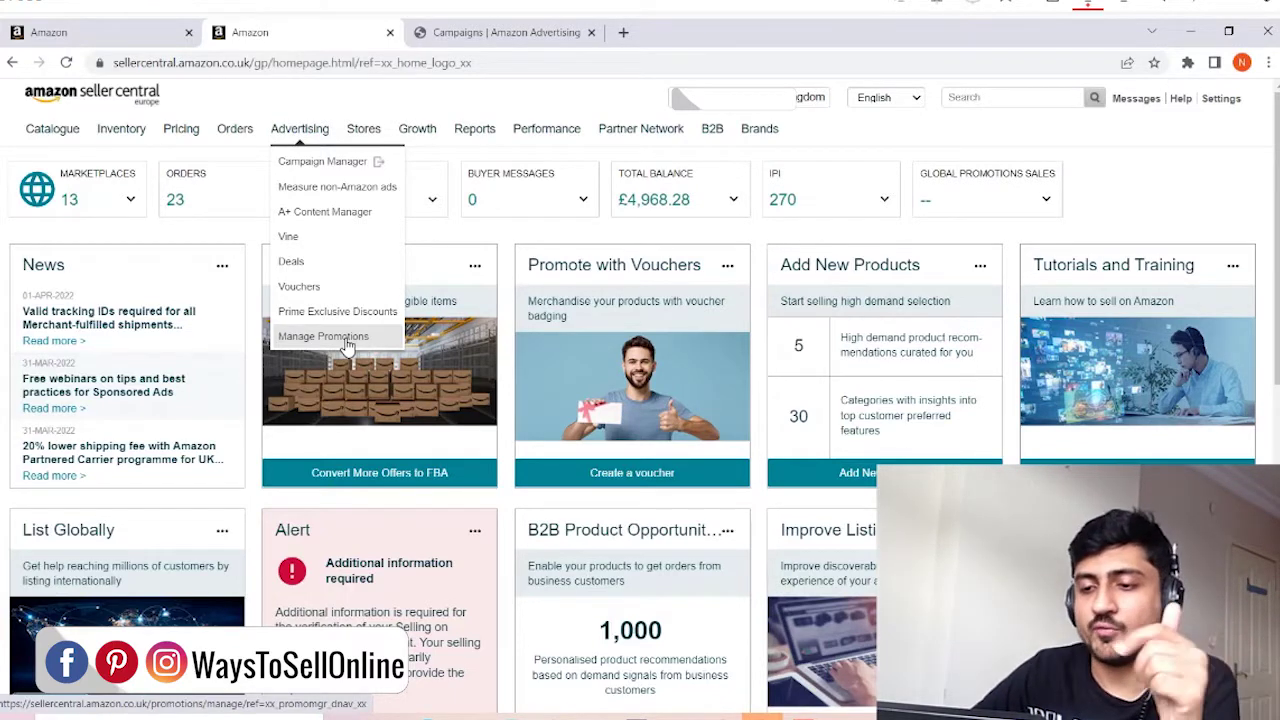
pyautogui.click(300, 268)
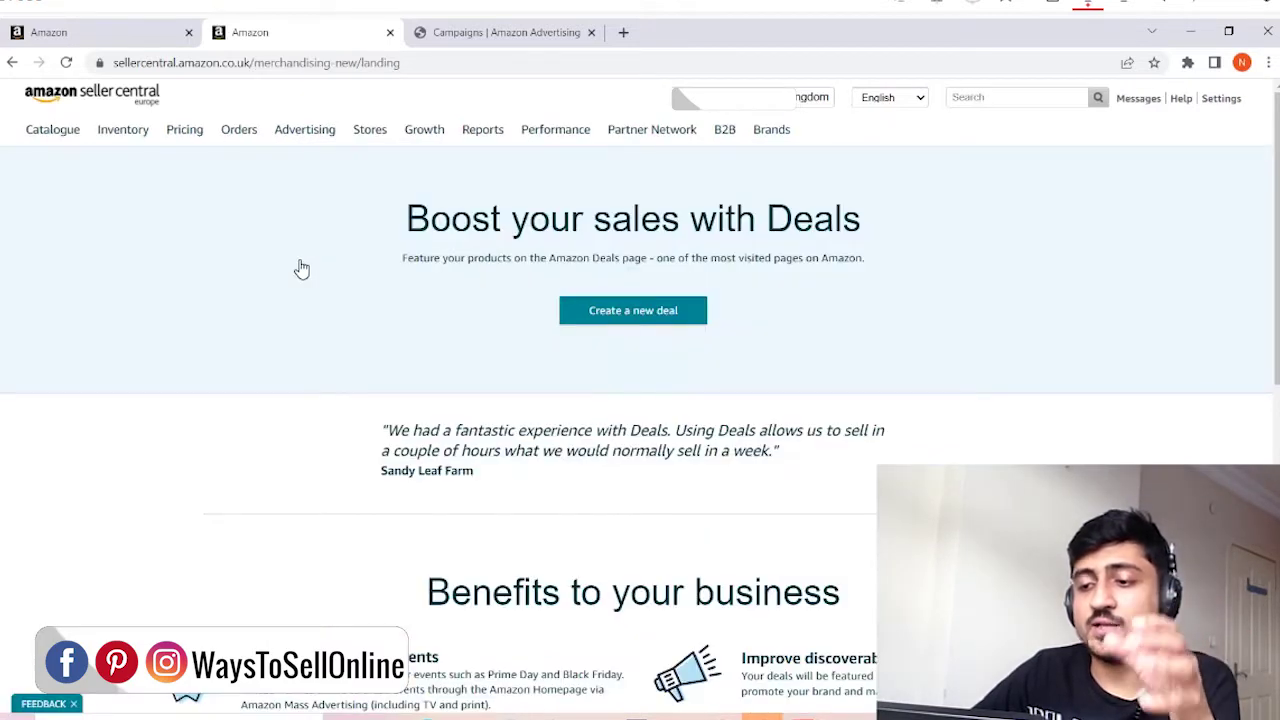
pyautogui.moveTo(389, 214); pyautogui.dragTo(862, 224)
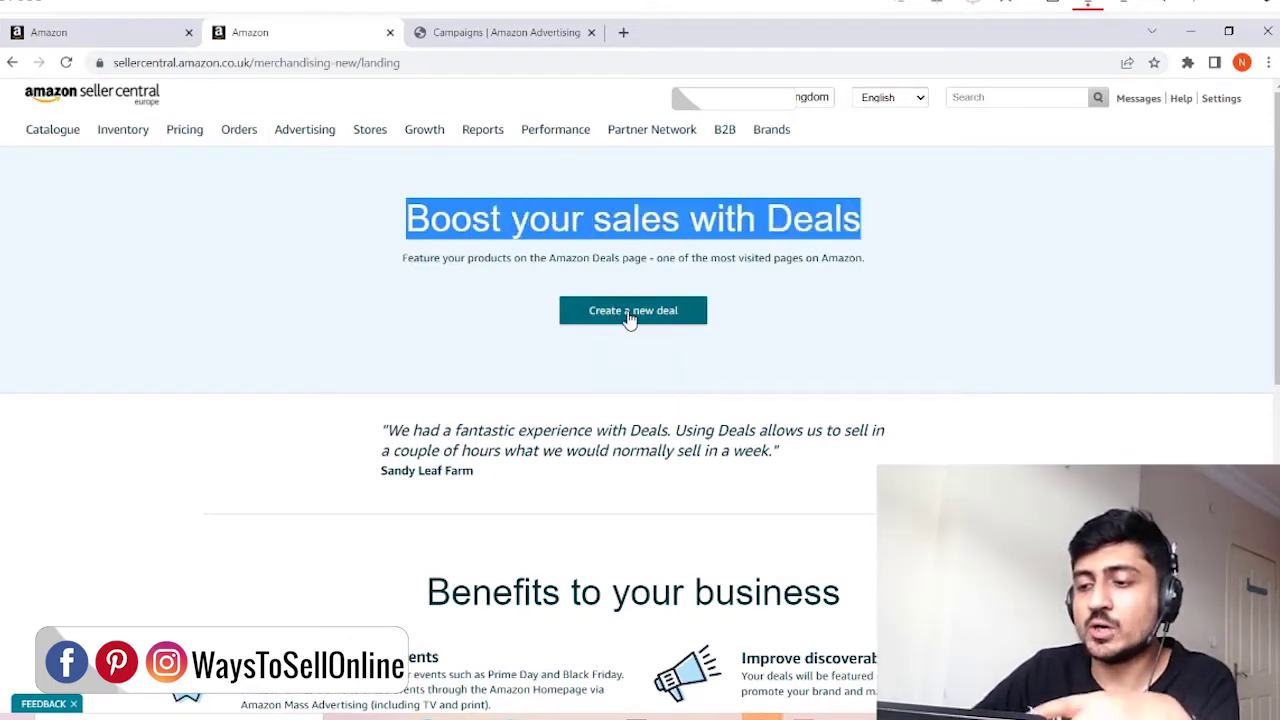
pyautogui.click(636, 313)
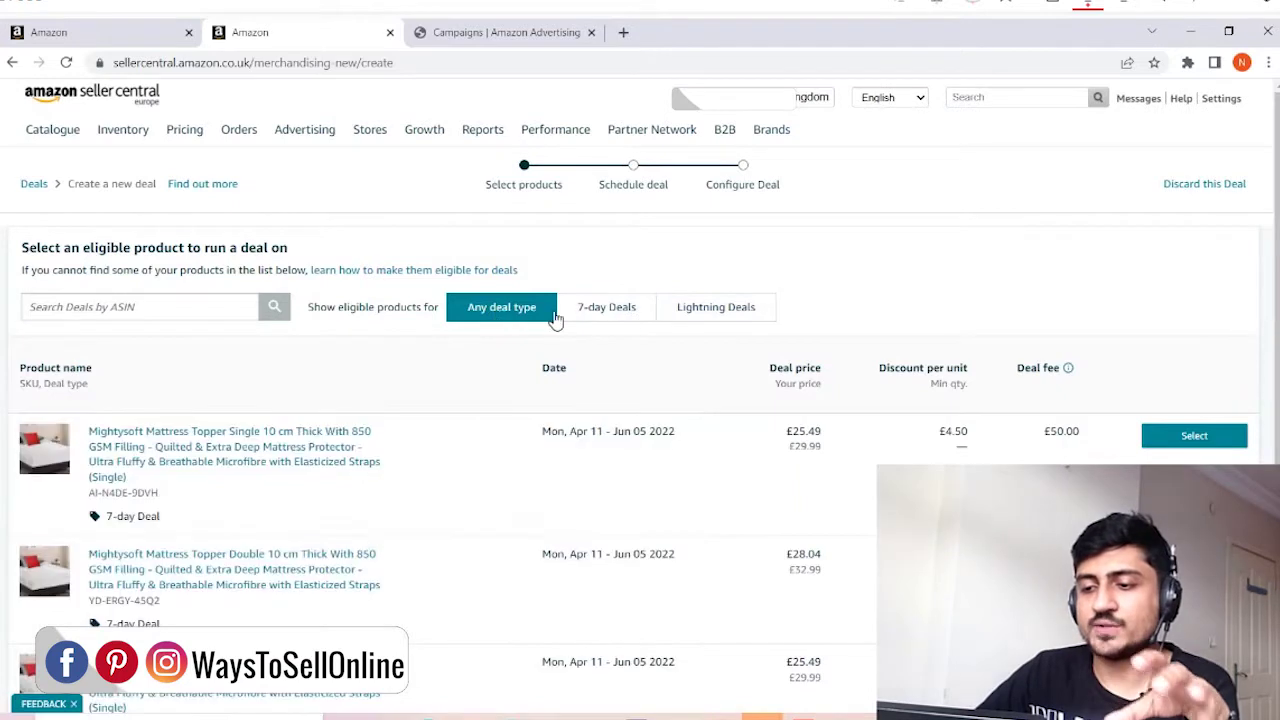
# Check the products eligible for Lightning Deals, narrow the list to 7-day Deals and select the first product, the Mightysoft Mattress Topper Single.
pyautogui.click(524, 322)
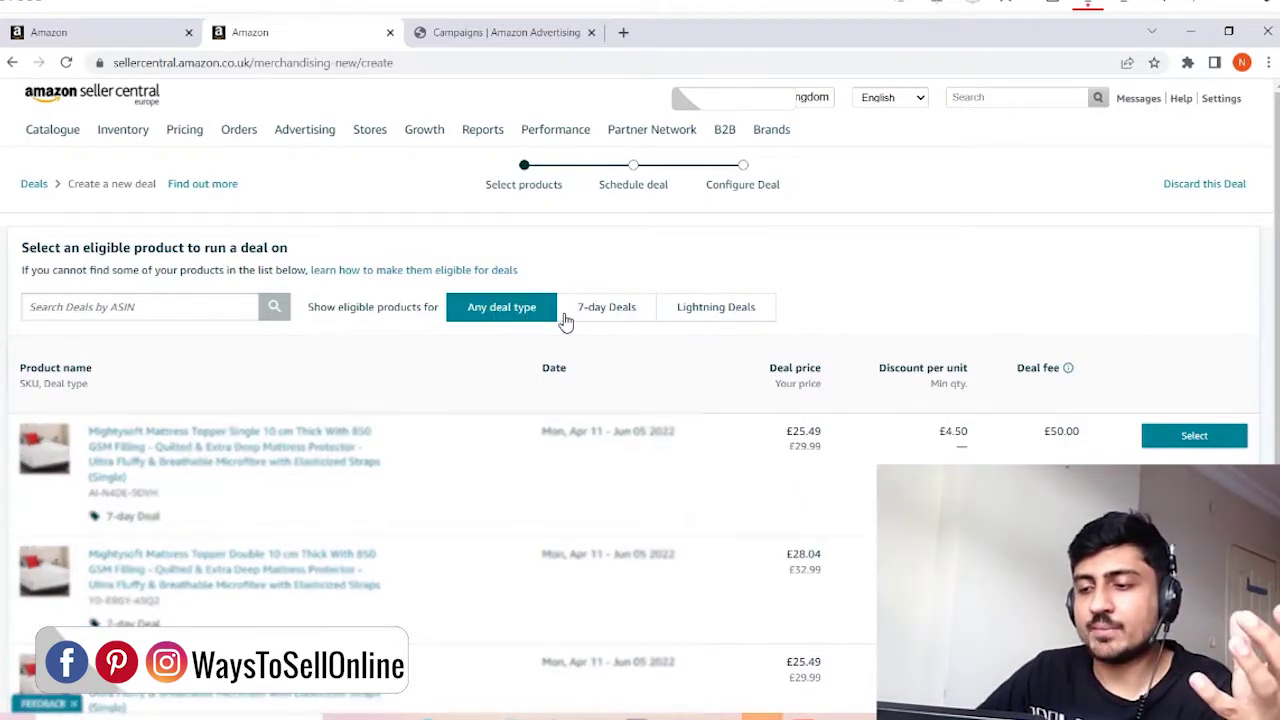
pyautogui.click(716, 310)
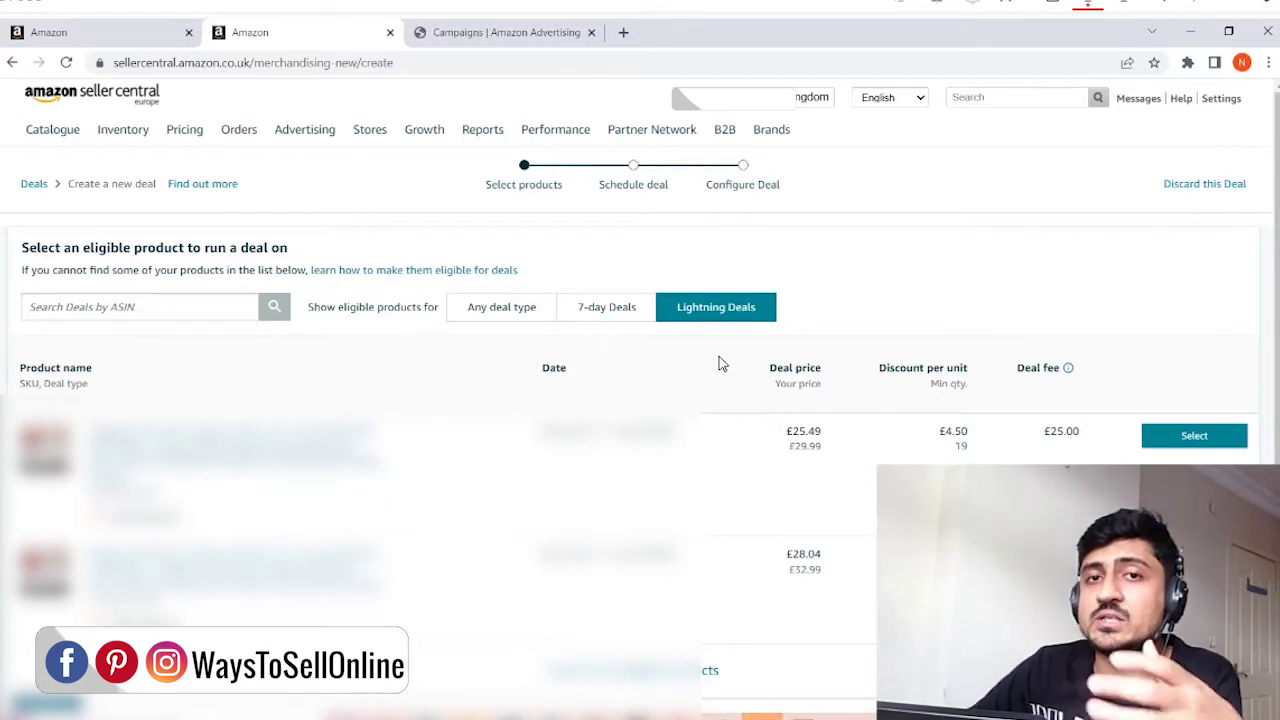
pyautogui.click(614, 313)
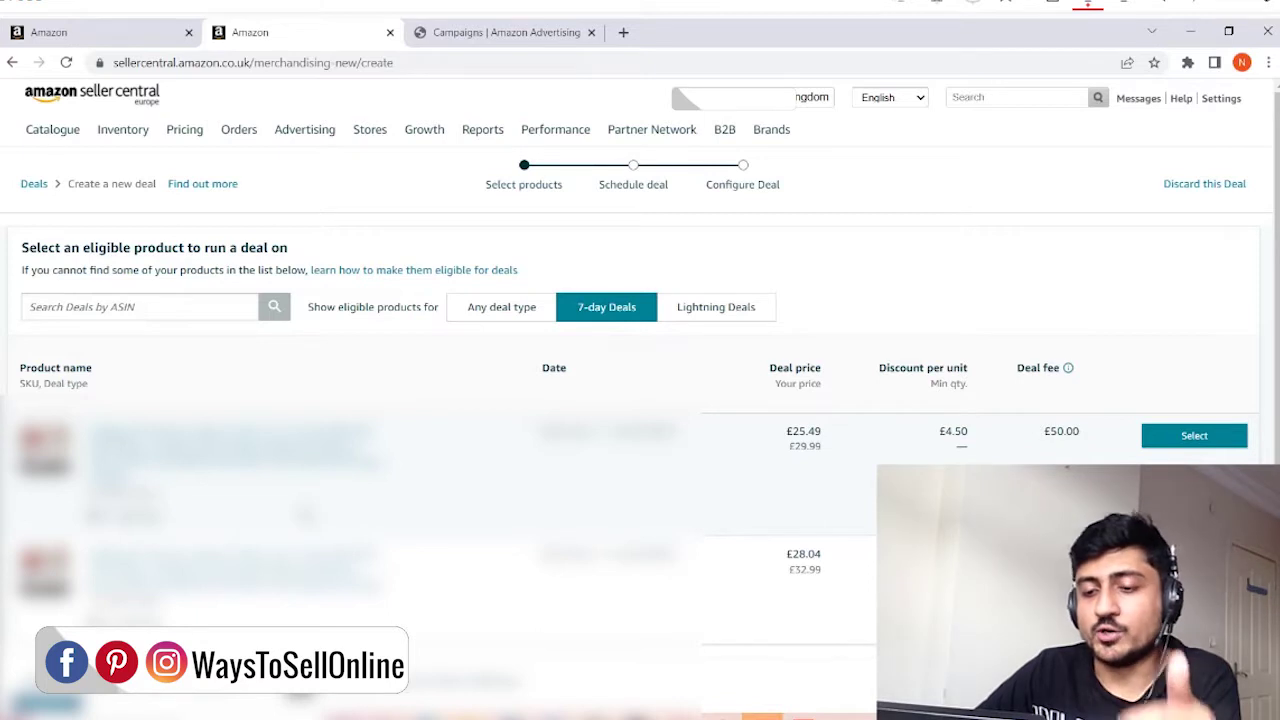
pyautogui.moveTo(91, 431); pyautogui.dragTo(203, 490)
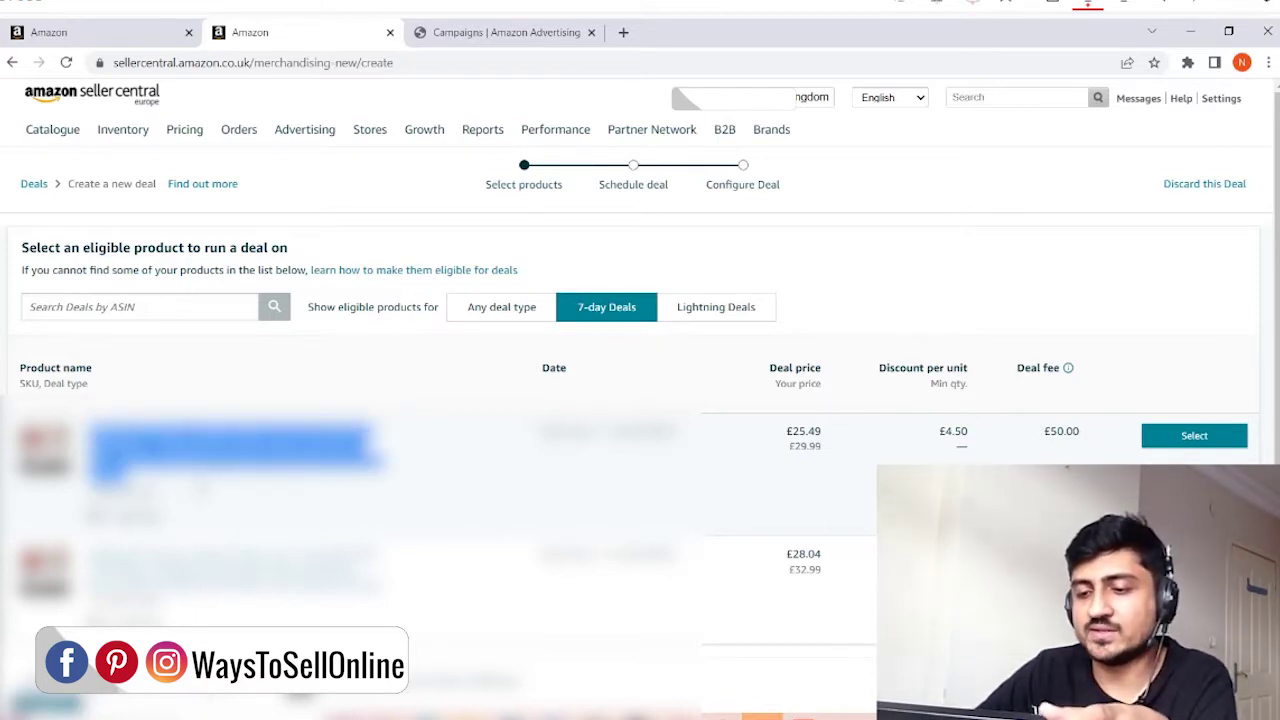
pyautogui.click(1192, 438)
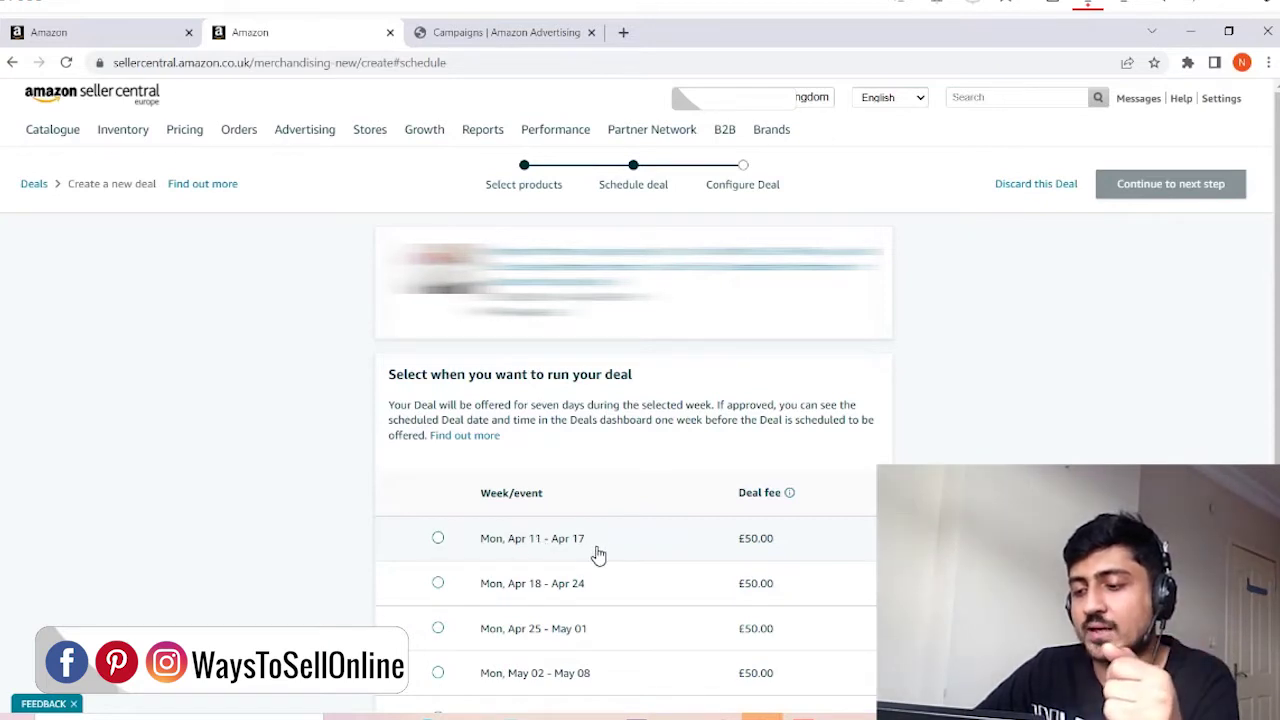
# Schedule the deal for the week Mon, Apr 11 - Apr 17 and continue to the deal configuration to review its details.
pyautogui.click(437, 538)
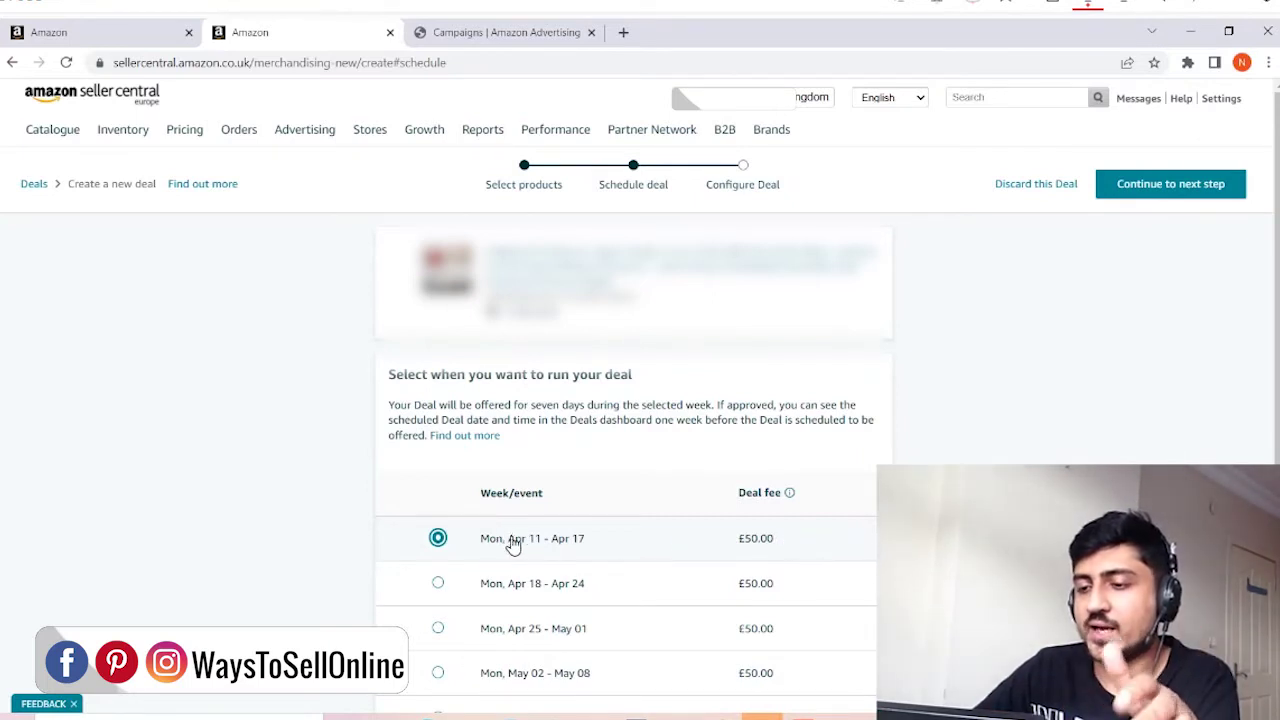
pyautogui.click(1152, 192)
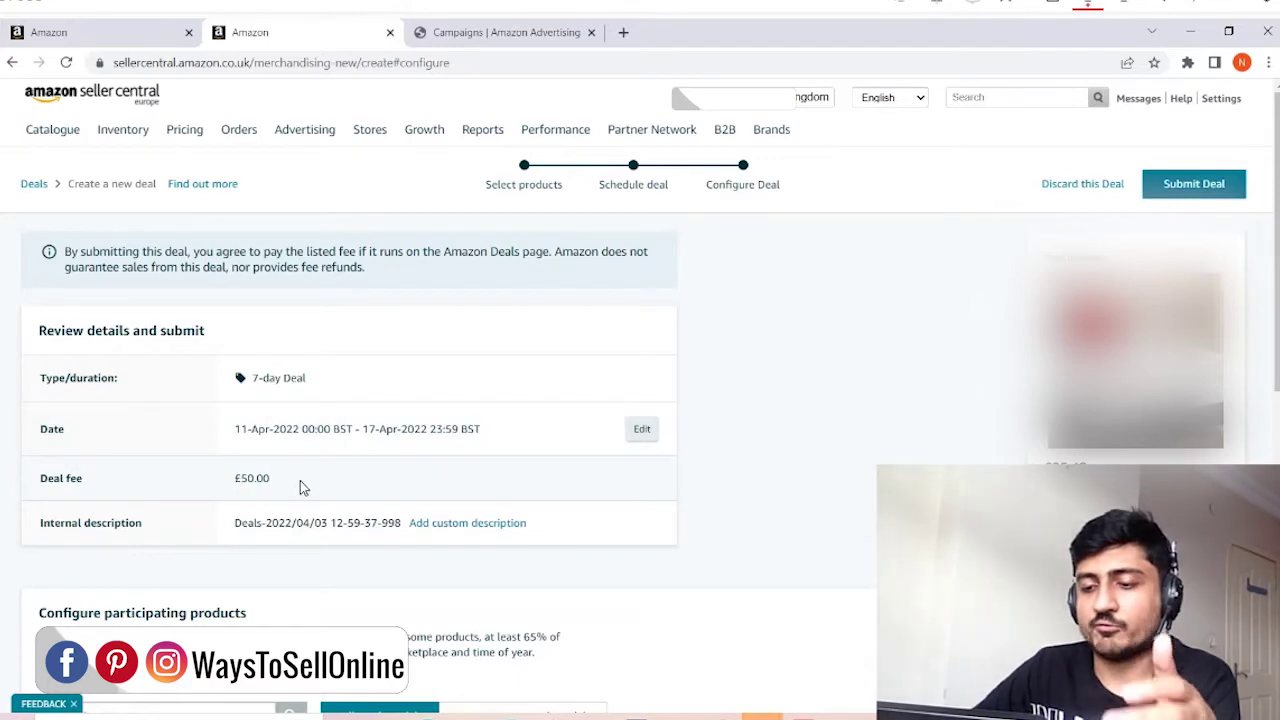
pyautogui.scroll(-3, 600, 480)
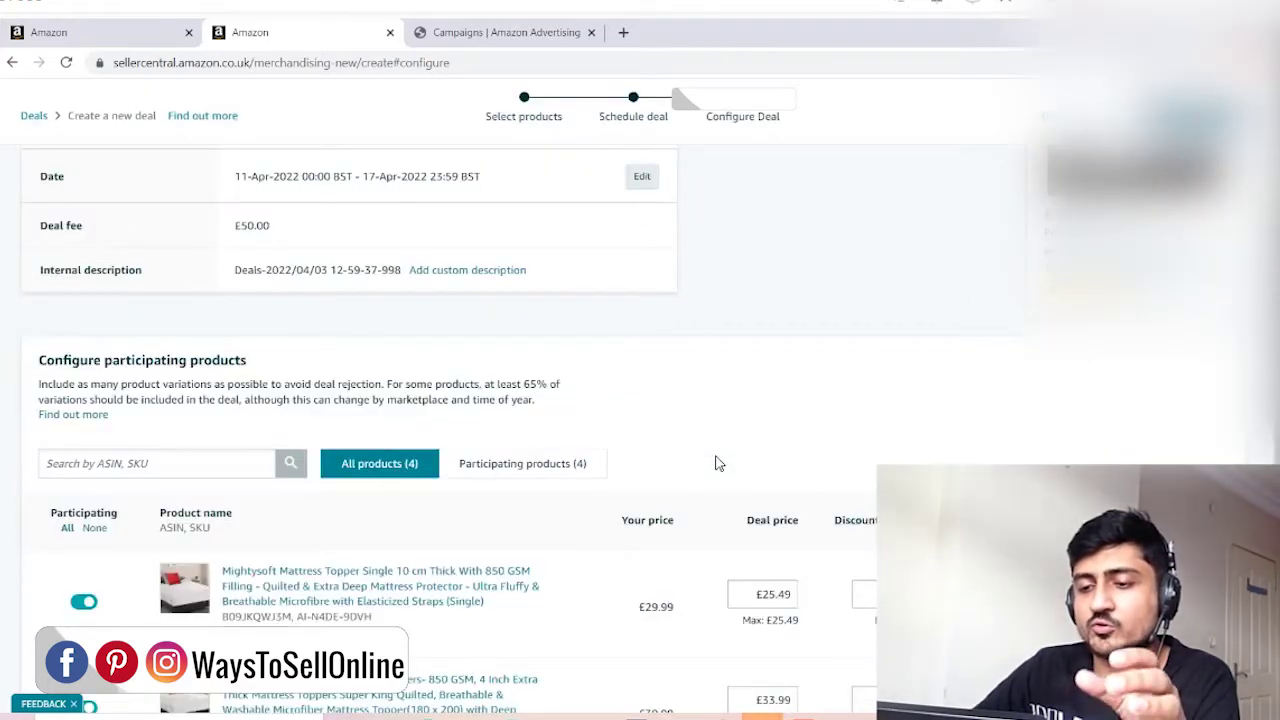
pyautogui.scroll(3, 716, 463)
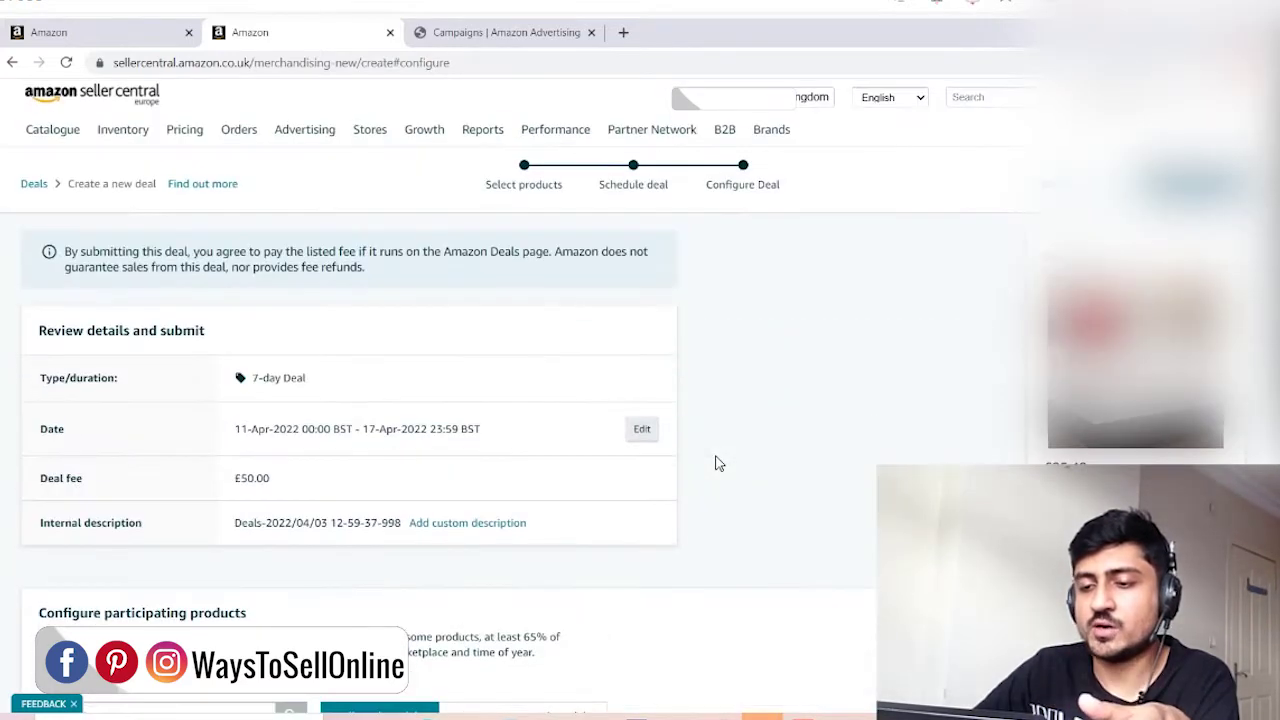